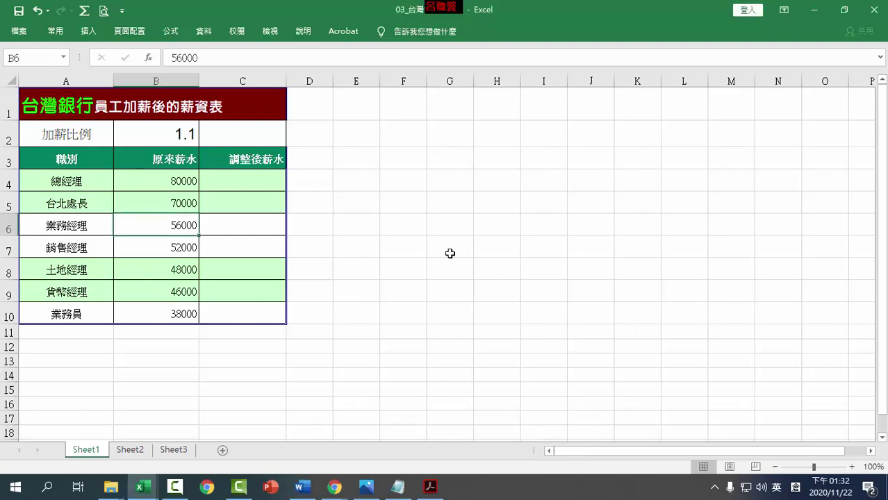
- Leave the Sheet1 salary table for the blank Sheet2 worksheet
{"action": "scroll", "coordinate": [433, 247], "scroll_direction": "up", "scroll_amount": 3, "text": "ctrl"}
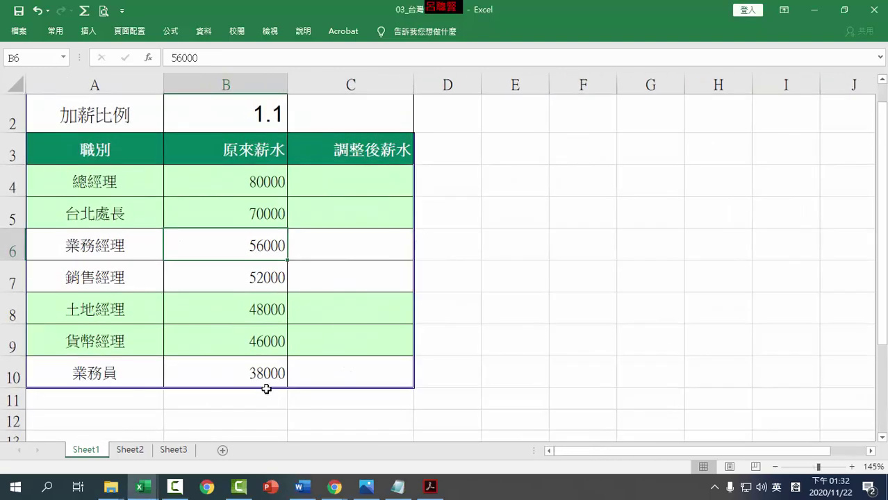
{"action": "scroll", "coordinate": [266, 389], "scroll_direction": "up", "scroll_amount": 1}
{"action": "left_click", "coordinate": [130, 450]}
- Enter 1 in A1 and B1, and 2 in A2 and B2
{"action": "scroll", "coordinate": [126, 395], "scroll_direction": "up", "scroll_amount": 5, "text": "ctrl"}
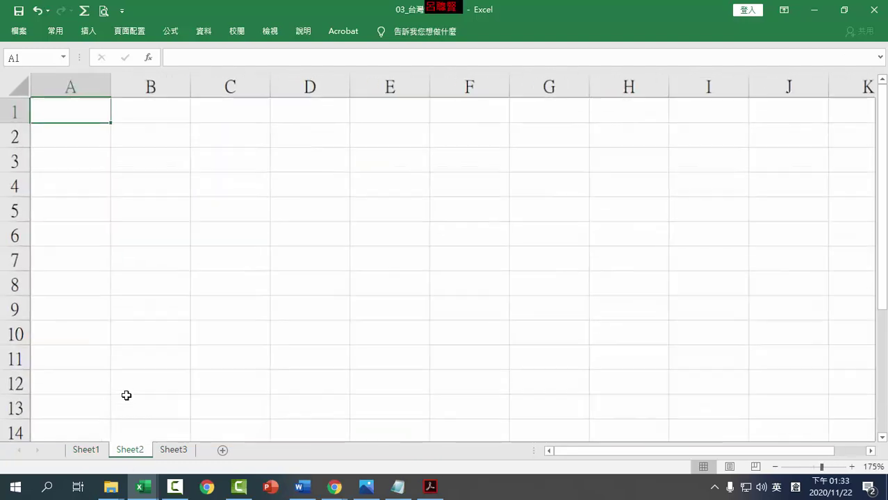
{"action": "scroll", "coordinate": [126, 395], "scroll_direction": "up", "scroll_amount": 5, "text": "ctrl"}
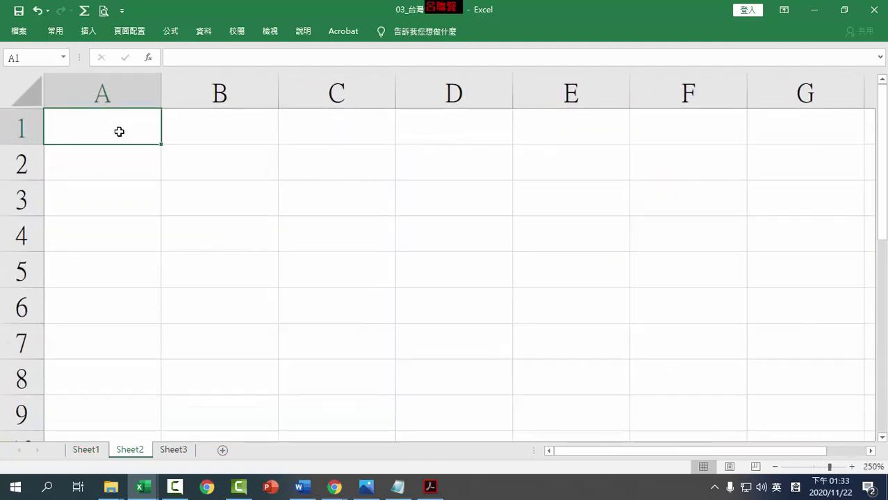
{"action": "type", "text": "1"}
{"action": "key", "text": "Right"}
{"action": "type", "text": "1"}
{"action": "key", "text": "Tab"}
{"action": "key", "text": "Return"}
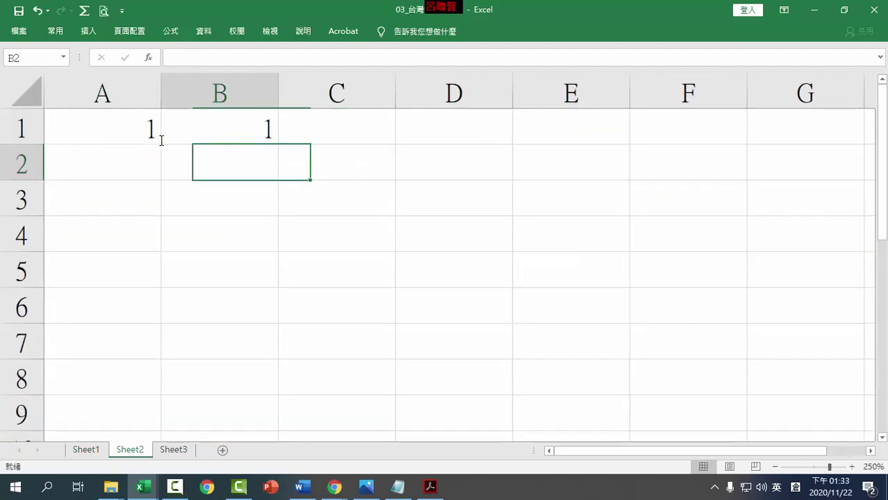
{"action": "type", "text": "2"}
{"action": "key", "text": "Tab"}
{"action": "type", "text": "2"}
{"action": "key", "text": "Tab"}
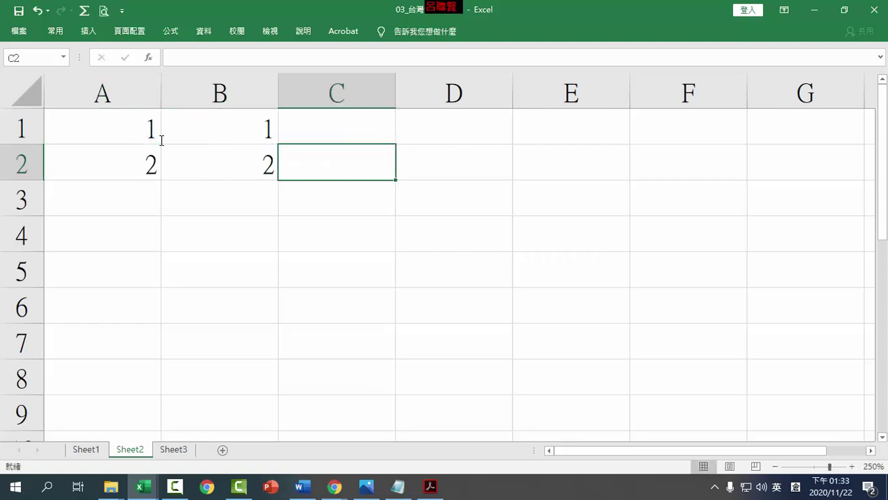
{"action": "key", "text": "Return"}
- Enter 3 in A3 and B3, correcting a mistyped 4 in B3
{"action": "key", "text": "Left"}
{"action": "type", "text": "3"}
{"action": "key", "text": "Tab"}
{"action": "type", "text": "4"}
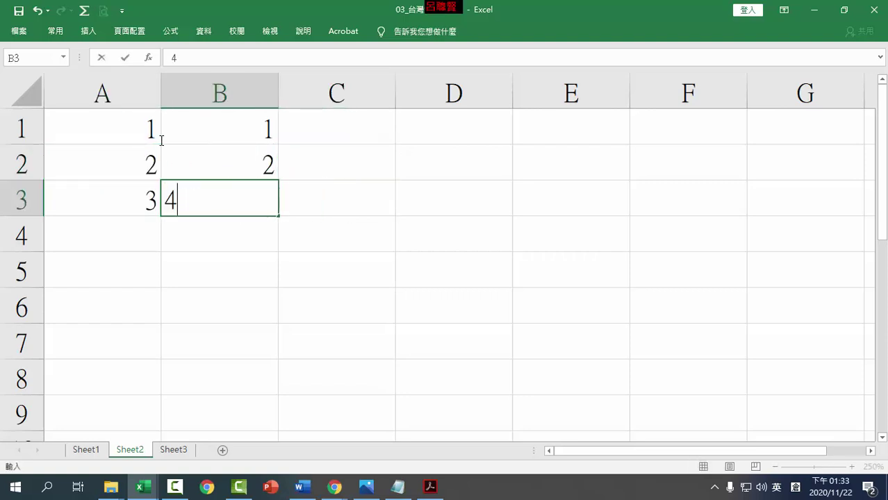
{"action": "key", "text": "BackSpace"}
{"action": "type", "text": "3"}
{"action": "key", "text": "Tab"}
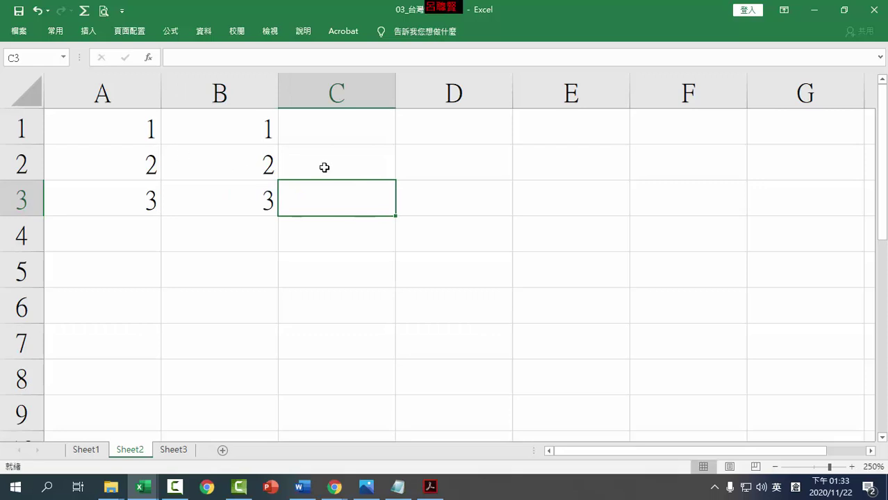
{"action": "left_click", "coordinate": [361, 135]}
- Enter =SUM(A1:B1) in C1 and fill it down to C2, which shows 4
{"action": "type", "text": "="}
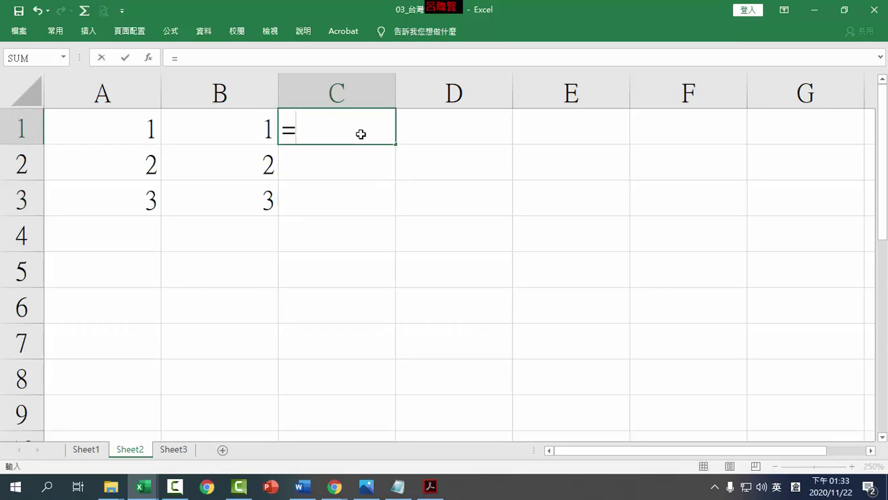
{"action": "type", "text": "SUM"}
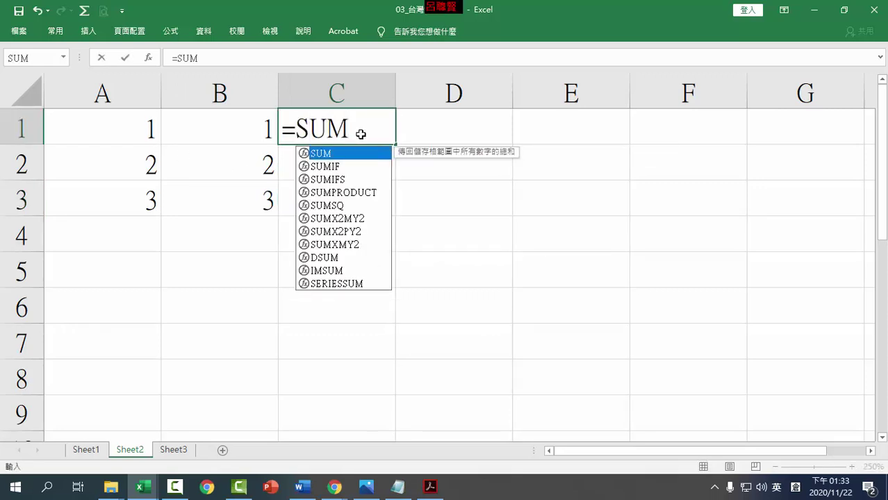
{"action": "type", "text": "("}
{"action": "left_click_drag", "start_coordinate": [146, 129], "coordinate": [226, 132]}
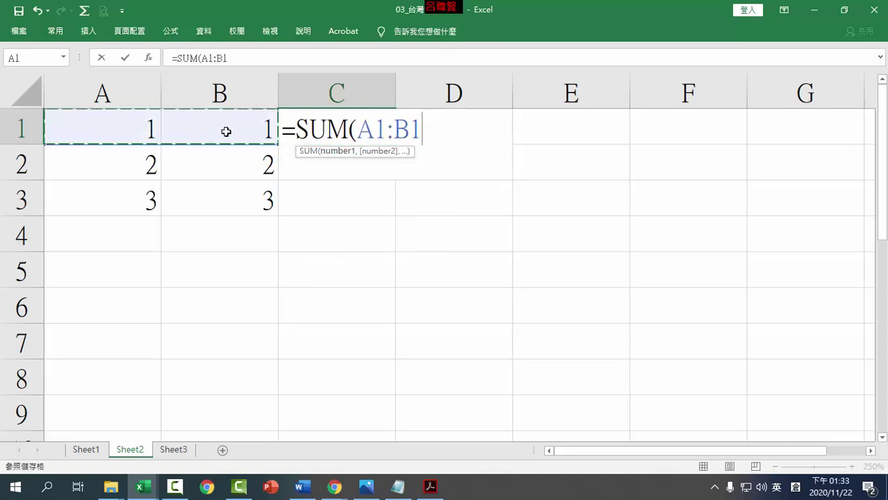
{"action": "key", "text": "Return"}
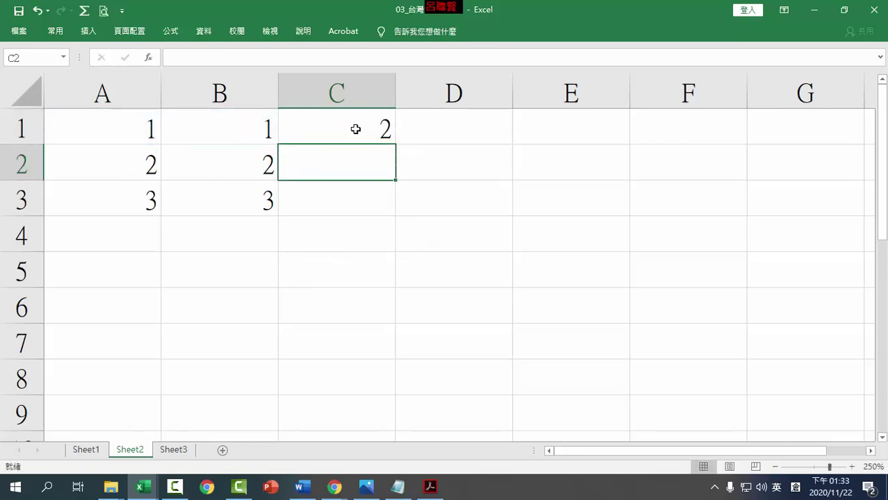
{"action": "left_click", "coordinate": [357, 129]}
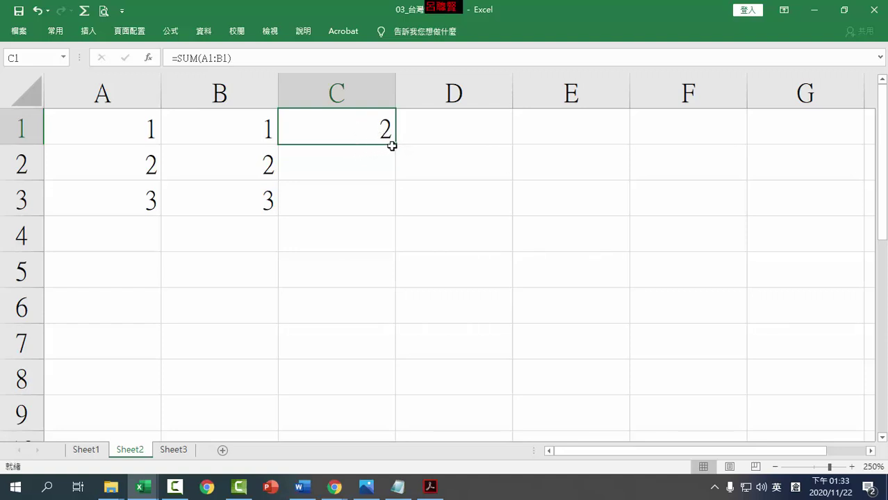
{"action": "left_click_drag", "start_coordinate": [392, 145], "coordinate": [388, 174]}
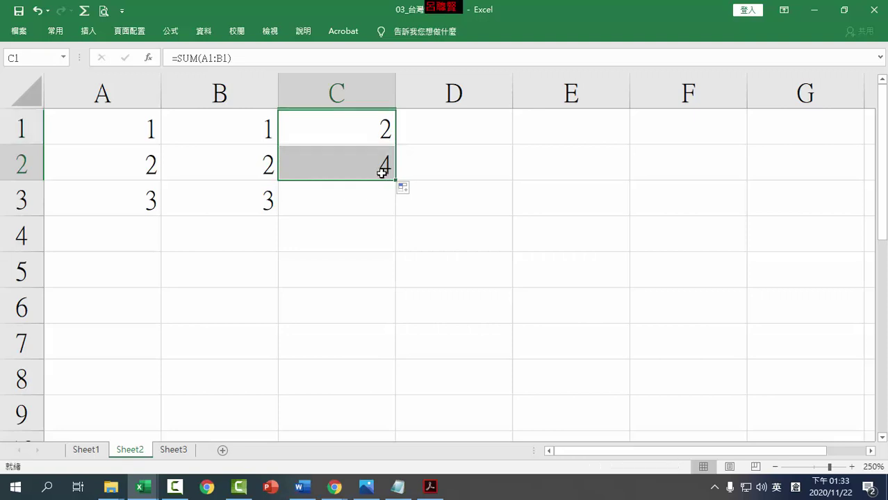
{"action": "left_click", "coordinate": [383, 167]}
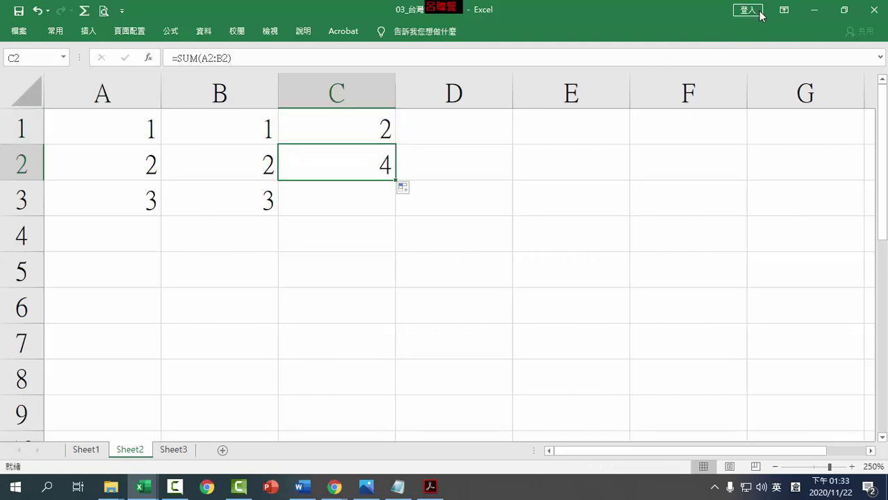
- Set the ribbon to Show Tabs and Commands and inspect C1's =SUM(A1:B1) formula
{"action": "left_click", "coordinate": [784, 11]}
{"action": "left_click", "coordinate": [784, 118]}
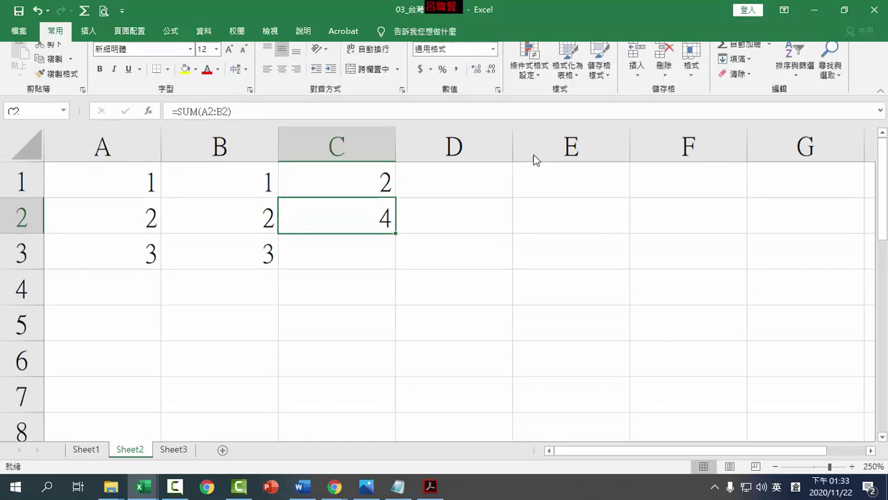
{"action": "double_click", "coordinate": [375, 195]}
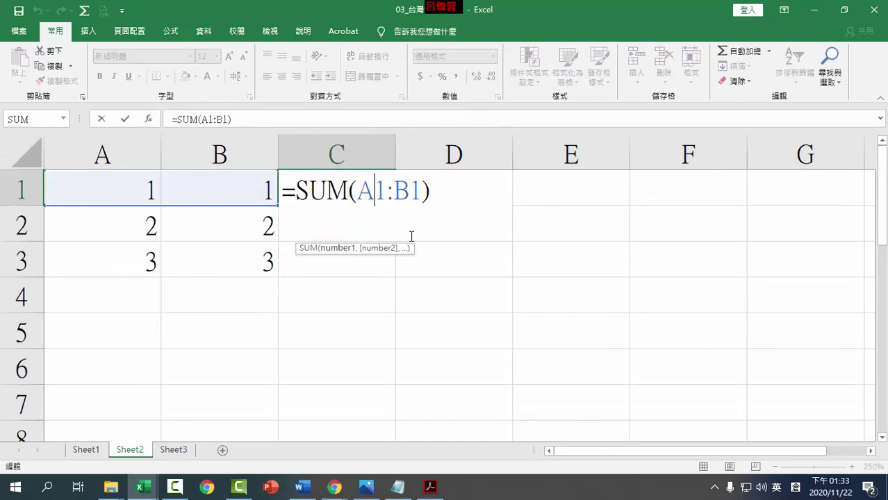
{"action": "double_click", "coordinate": [391, 190]}
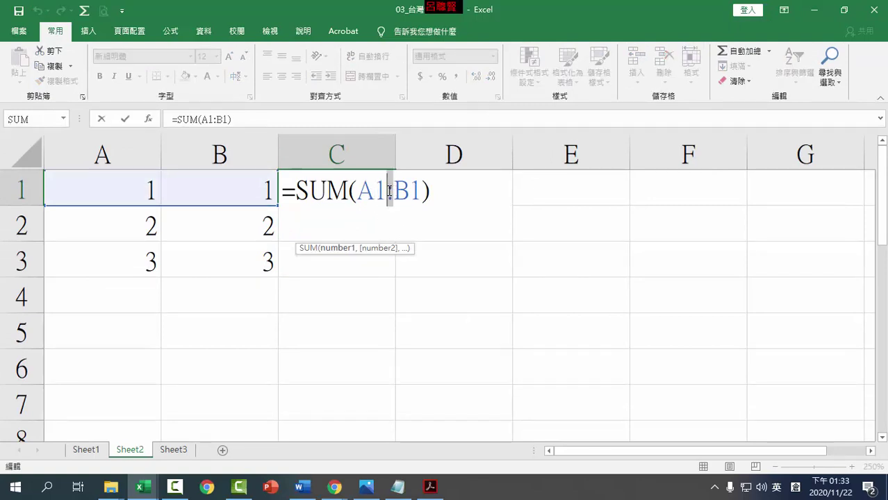
{"action": "key", "text": "Escape"}
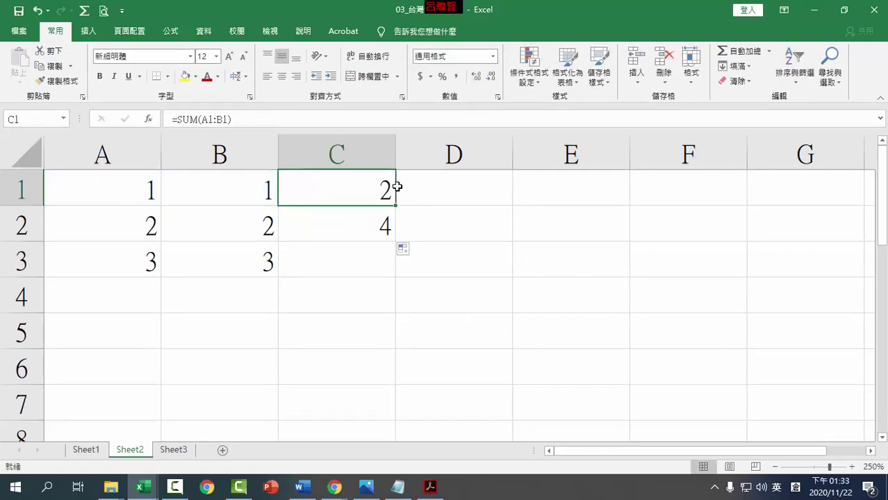
{"action": "left_click_drag", "start_coordinate": [396, 224], "coordinate": [367, 191]}
- Copy C1 and paste it into C2, where the formula shifts to =SUM(A2:B2)
{"action": "left_click", "coordinate": [57, 68]}
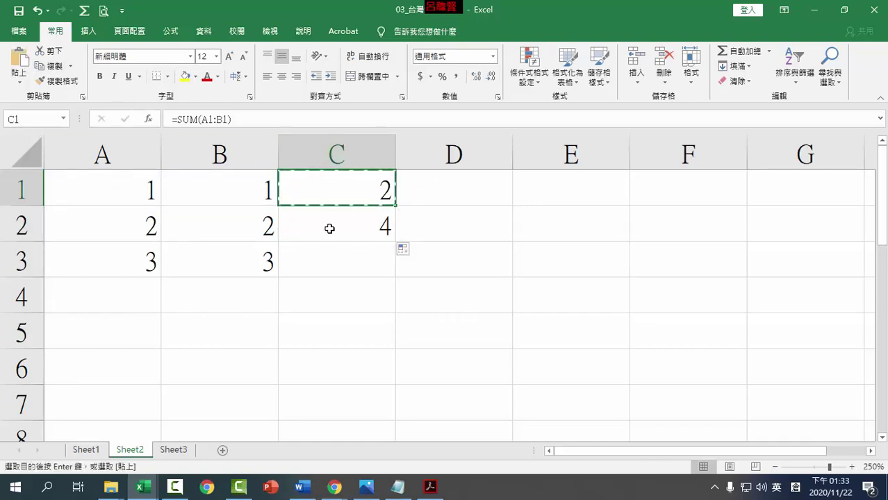
{"action": "left_click", "coordinate": [330, 226]}
{"action": "left_click", "coordinate": [18, 61]}
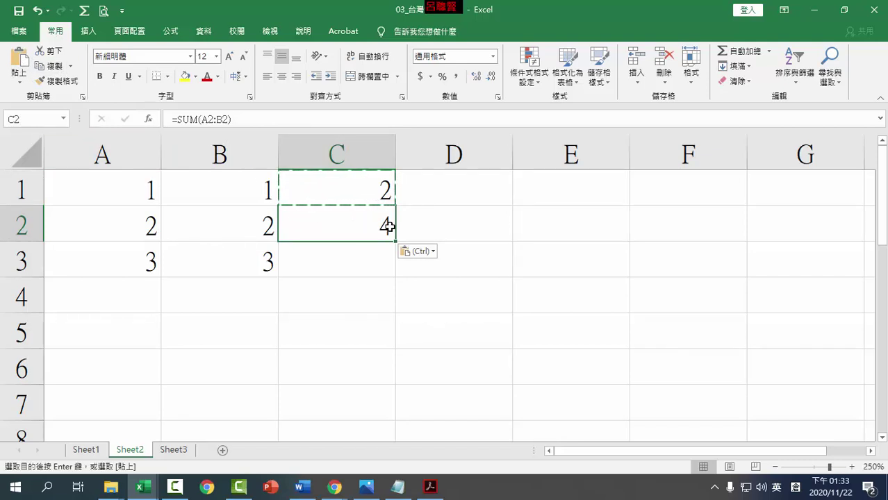
{"action": "double_click", "coordinate": [391, 226]}
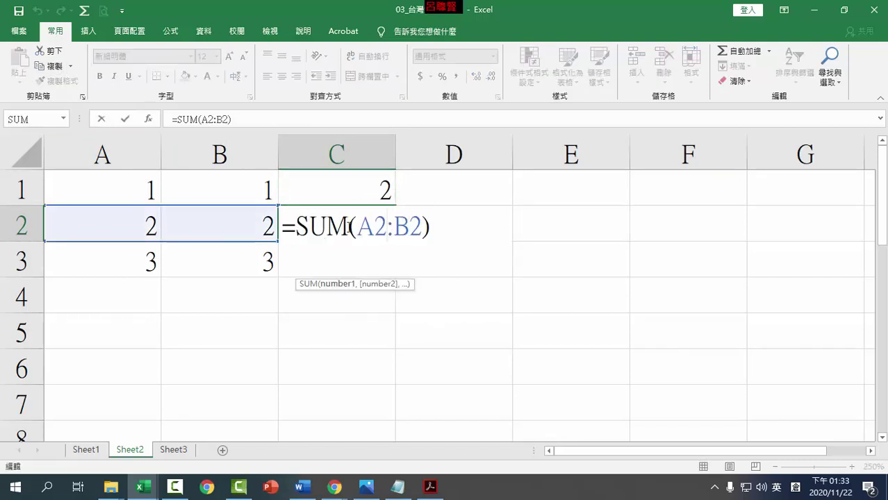
{"action": "key", "text": "Escape"}
- Compare the C1 and C2 formulas by opening each in edit mode
{"action": "double_click", "coordinate": [356, 185]}
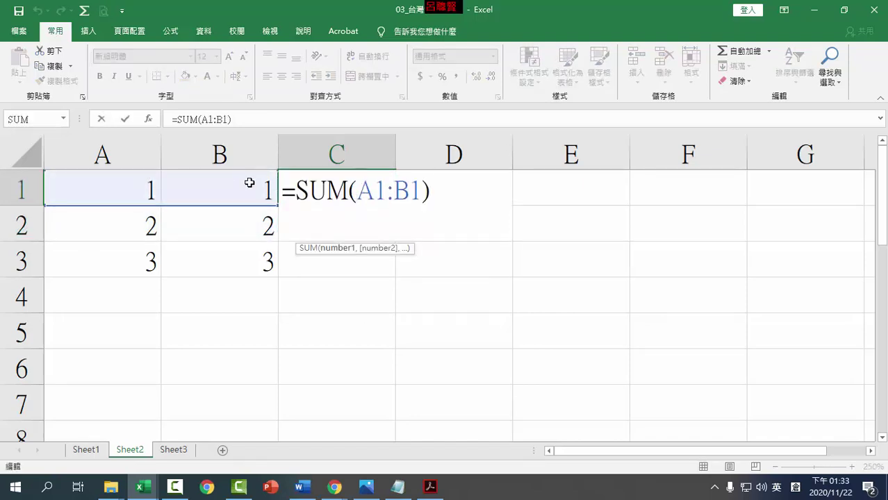
{"action": "key", "text": "Escape"}
{"action": "double_click", "coordinate": [364, 222]}
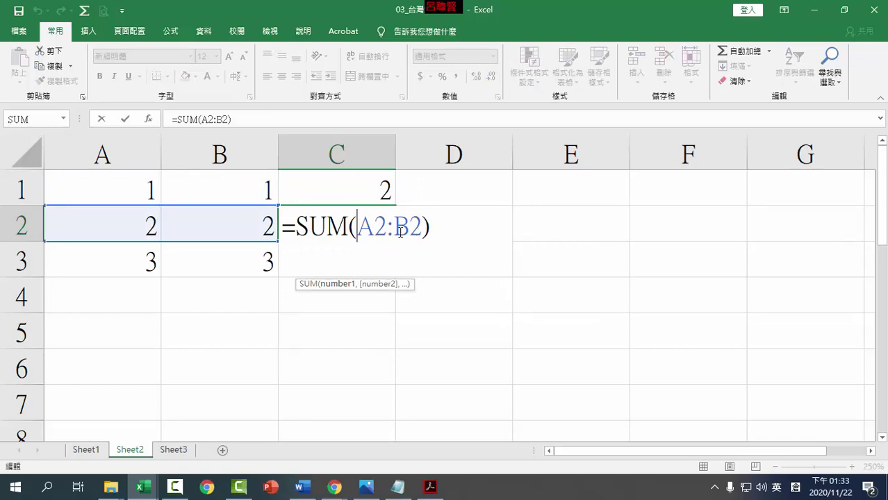
{"action": "key", "text": "Escape"}
{"action": "left_click", "coordinate": [381, 192]}
{"action": "double_click", "coordinate": [376, 192]}
{"action": "key", "text": "Escape"}
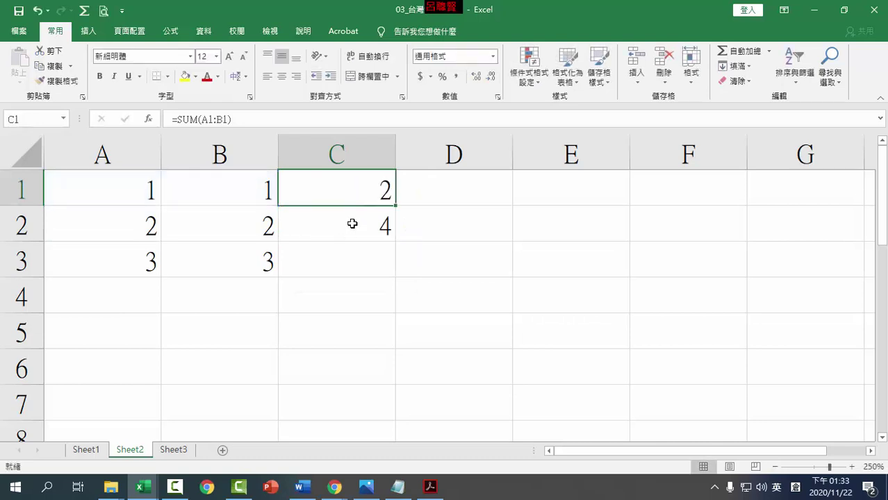
{"action": "left_click", "coordinate": [352, 223]}
- Fill the sum formula down to C3, showing 6, and recheck the C3 and C1 formulas
{"action": "left_click_drag", "start_coordinate": [396, 241], "coordinate": [397, 263]}
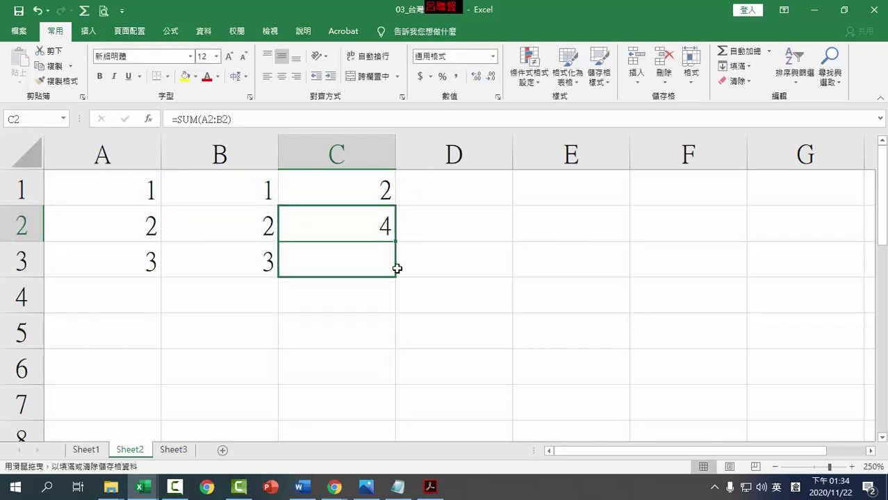
{"action": "double_click", "coordinate": [352, 261]}
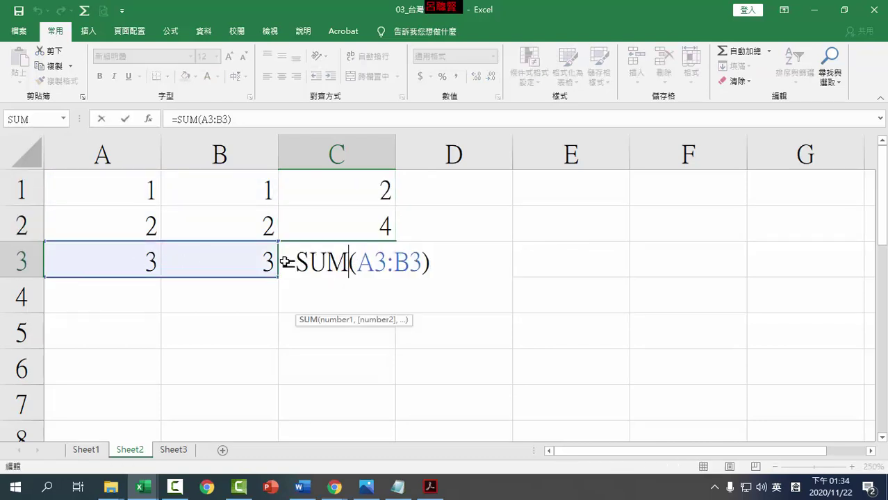
{"action": "key", "text": "Escape"}
{"action": "left_click", "coordinate": [348, 196]}
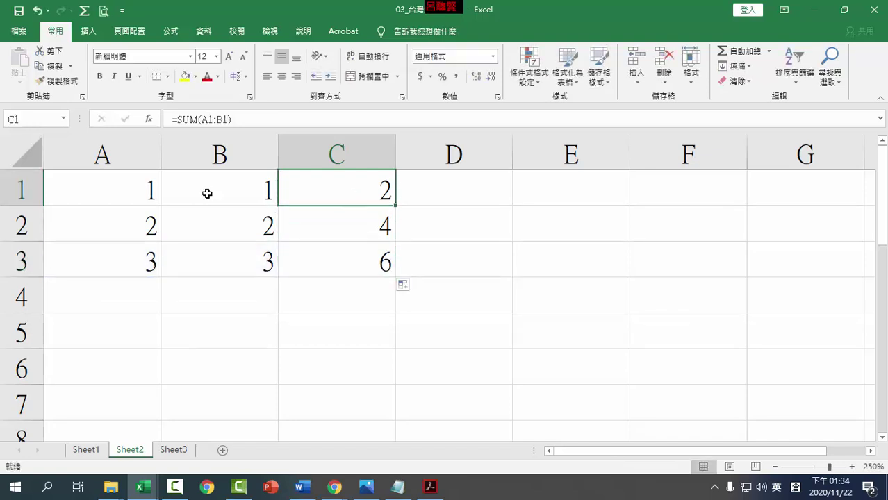
{"action": "left_click", "coordinate": [147, 190]}
{"action": "left_click", "coordinate": [344, 196]}
{"action": "double_click", "coordinate": [348, 195]}
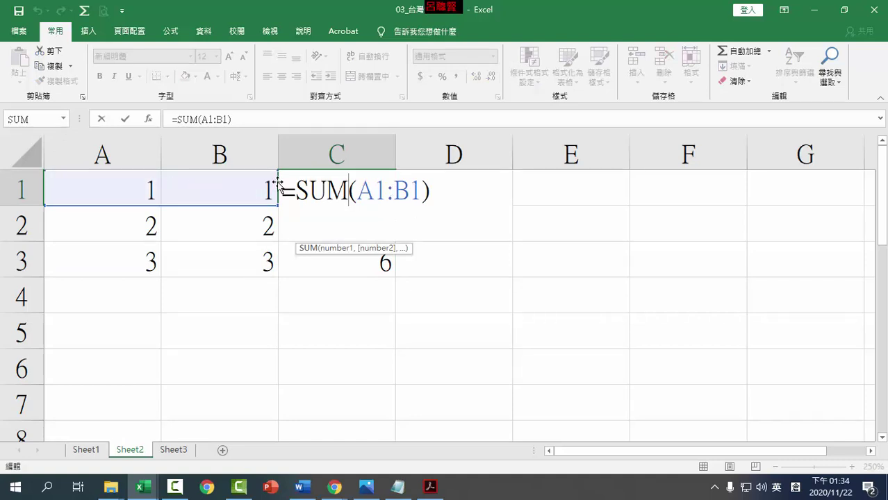
{"action": "key", "text": "ctrl+Return"}
- Relate C1's total of 2 to the values in A1 and B1
{"action": "left_click", "coordinate": [467, 240]}
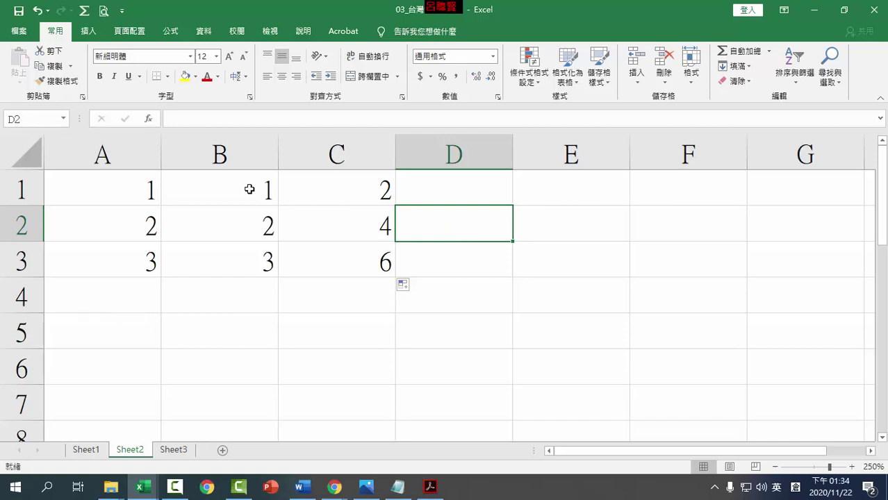
{"action": "left_click", "coordinate": [331, 195]}
{"action": "left_click", "coordinate": [146, 182]}
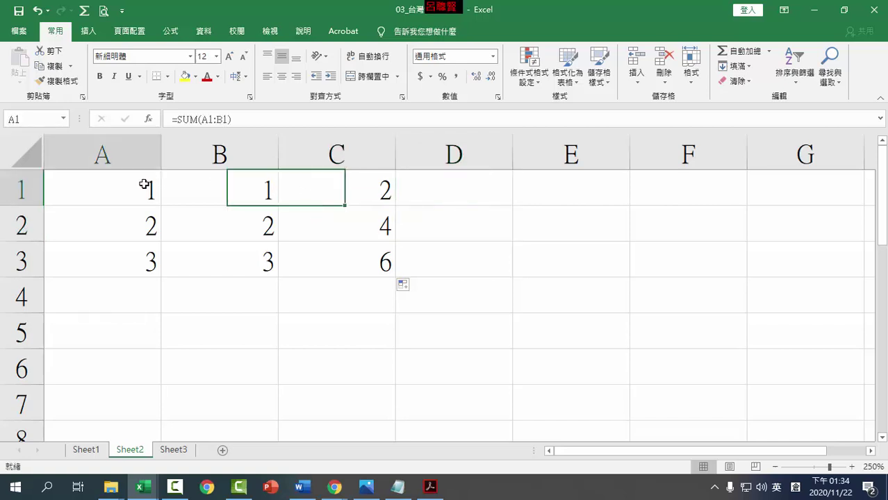
{"action": "left_click", "coordinate": [225, 185]}
{"action": "left_click", "coordinate": [347, 199]}
{"action": "left_click_drag", "start_coordinate": [370, 195], "coordinate": [362, 258]}
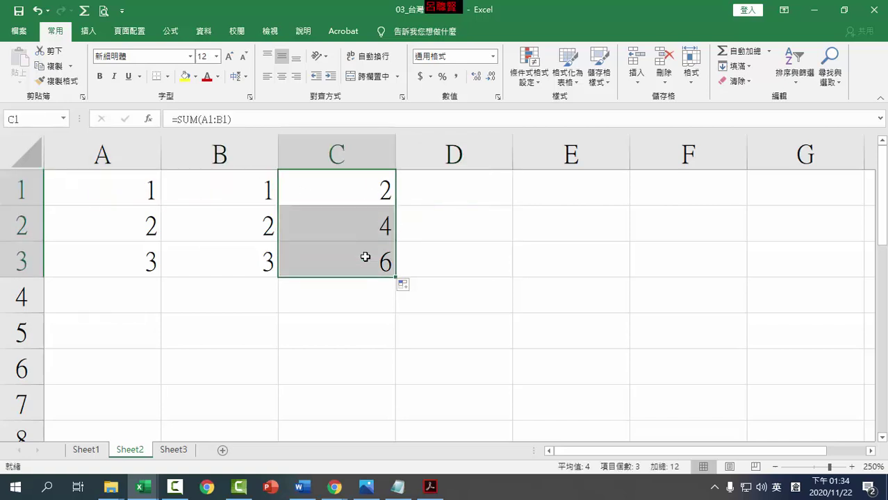
{"action": "key", "text": "ctrl+c"}
{"action": "left_click", "coordinate": [716, 182]}
{"action": "key", "text": "ctrl+v"}
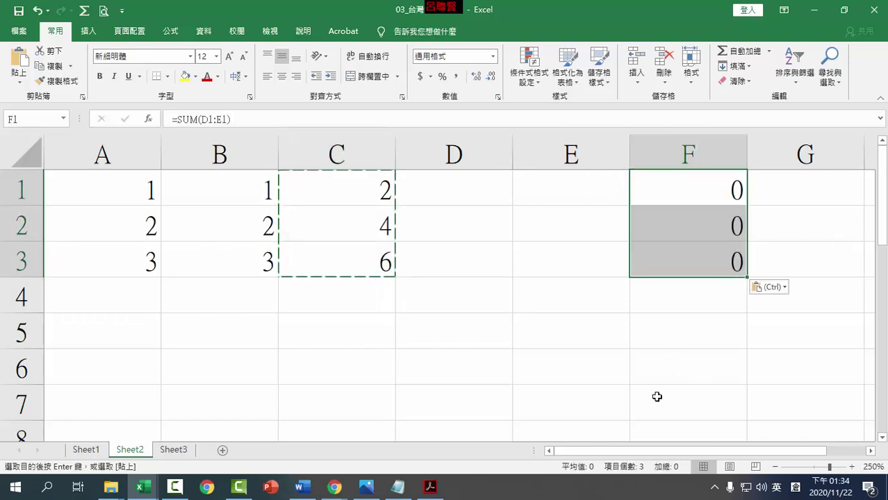
{"action": "key", "text": "Escape"}
{"action": "left_click", "coordinate": [323, 192]}
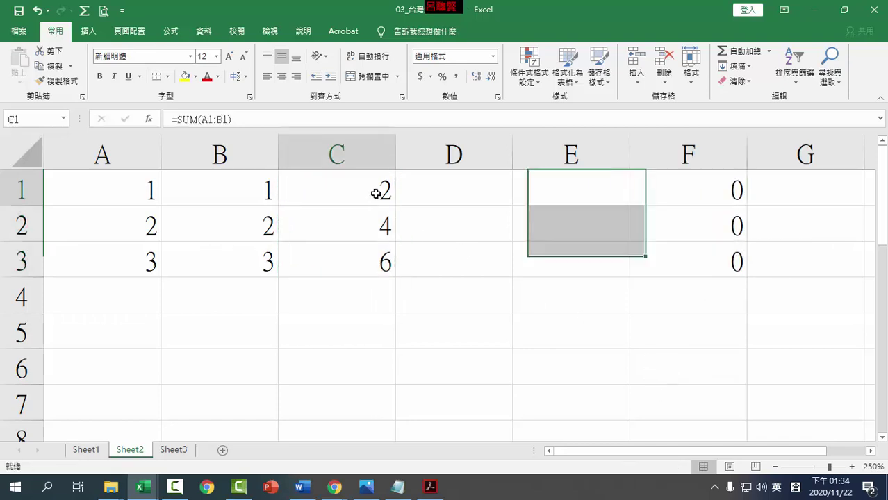
{"action": "double_click", "coordinate": [326, 198]}
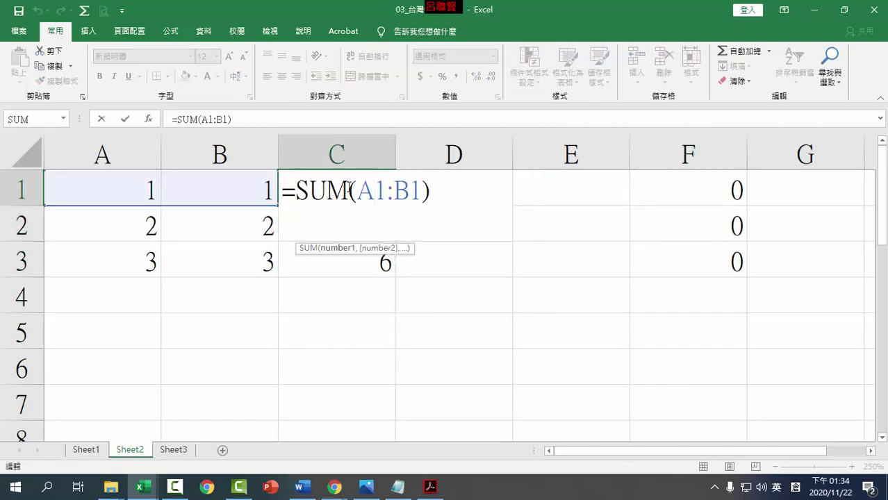
{"action": "key", "text": "Escape"}
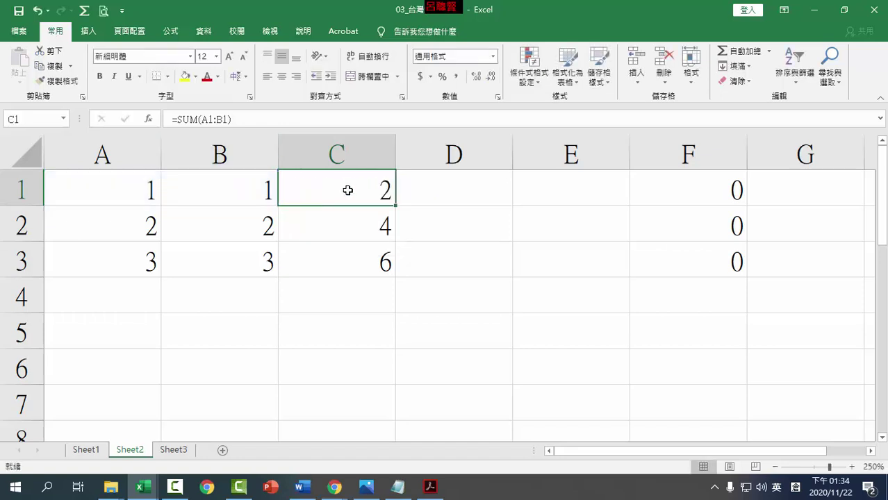
{"action": "left_click", "coordinate": [713, 191]}
{"action": "double_click", "coordinate": [723, 190]}
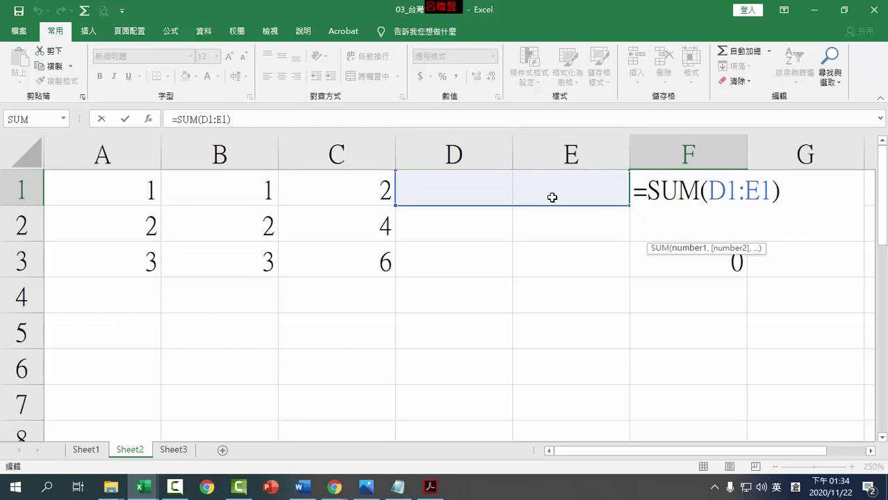
{"action": "key", "text": "Escape"}
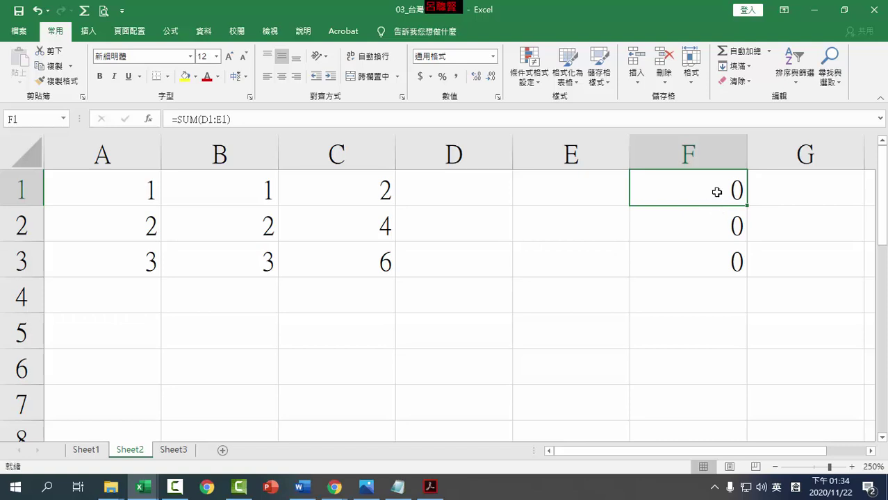
{"action": "left_click_drag", "start_coordinate": [717, 192], "coordinate": [718, 258]}
{"action": "key", "text": "Delete"}
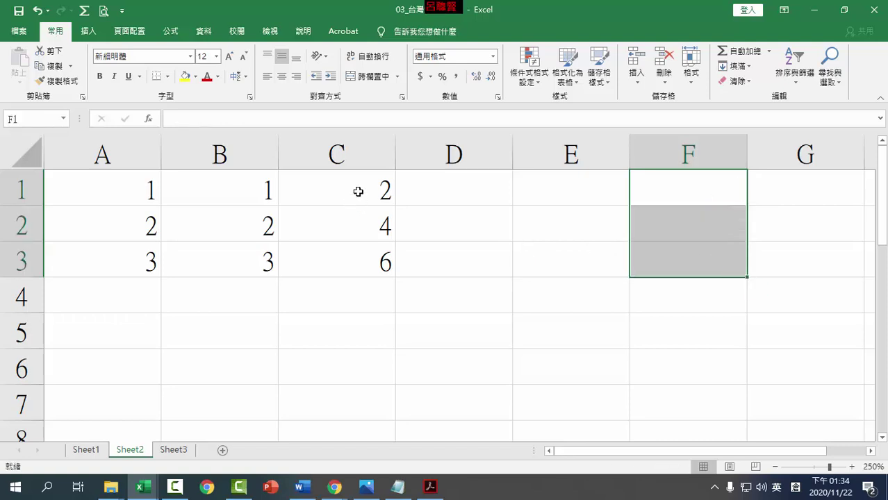
- Clear C2:C3 and refill them from C1, confirming C2 reads =SUM(A2:B2)
{"action": "left_click", "coordinate": [358, 192]}
{"action": "left_click_drag", "start_coordinate": [370, 212], "coordinate": [377, 262]}
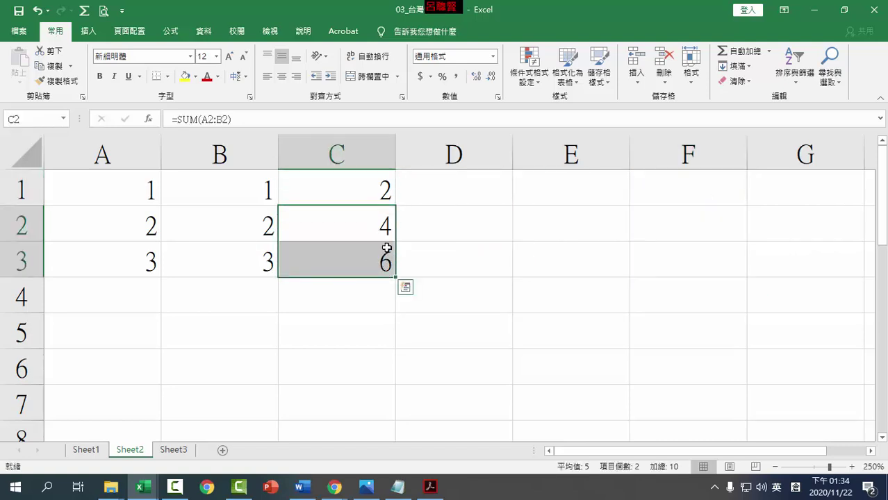
{"action": "key", "text": "Delete"}
{"action": "left_click", "coordinate": [360, 189]}
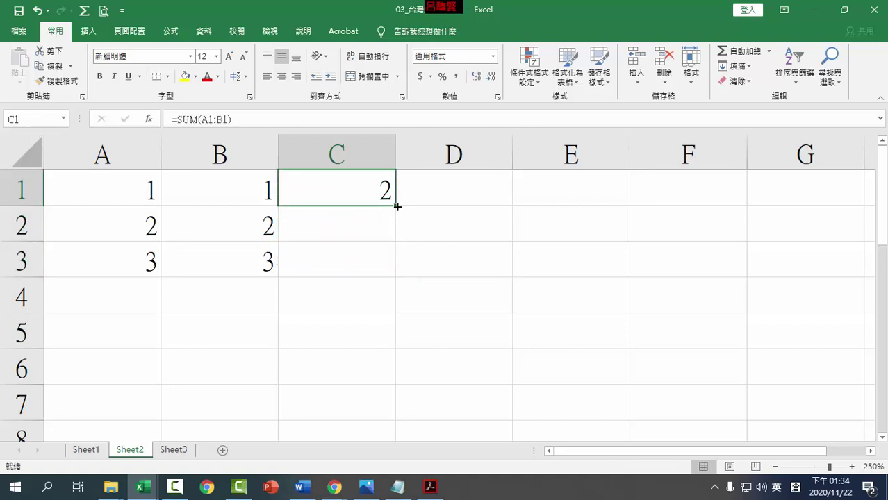
{"action": "left_click_drag", "start_coordinate": [397, 207], "coordinate": [390, 272]}
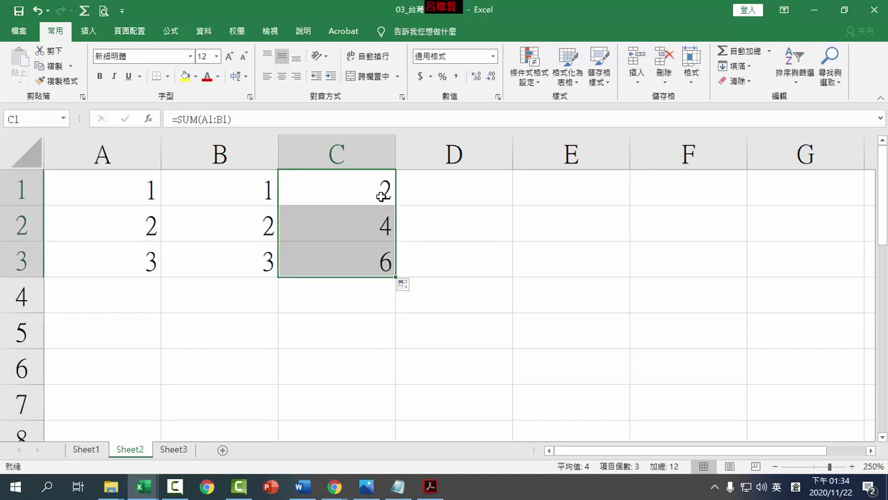
{"action": "left_click", "coordinate": [377, 193]}
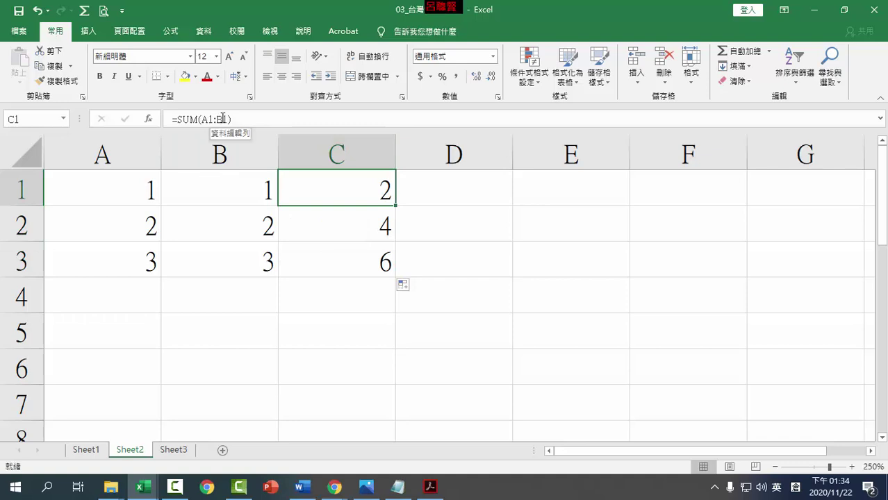
{"action": "double_click", "coordinate": [377, 217]}
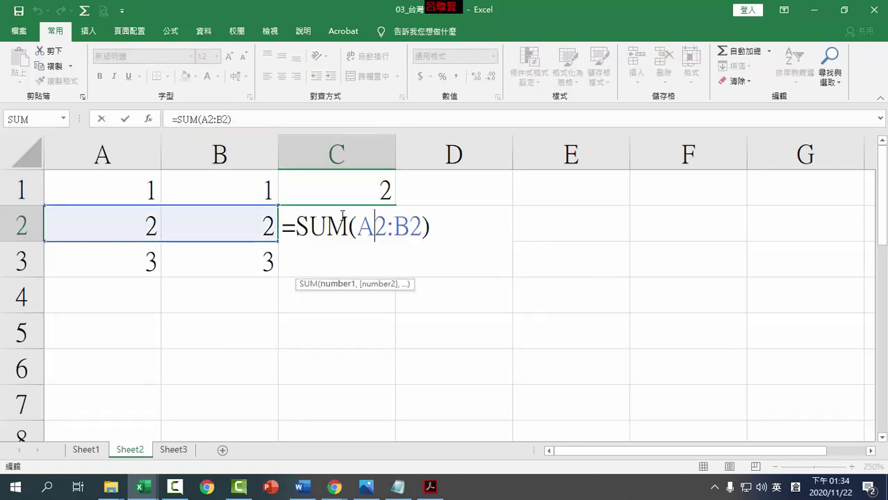
{"action": "key", "text": "Escape"}
{"action": "left_click", "coordinate": [359, 262]}
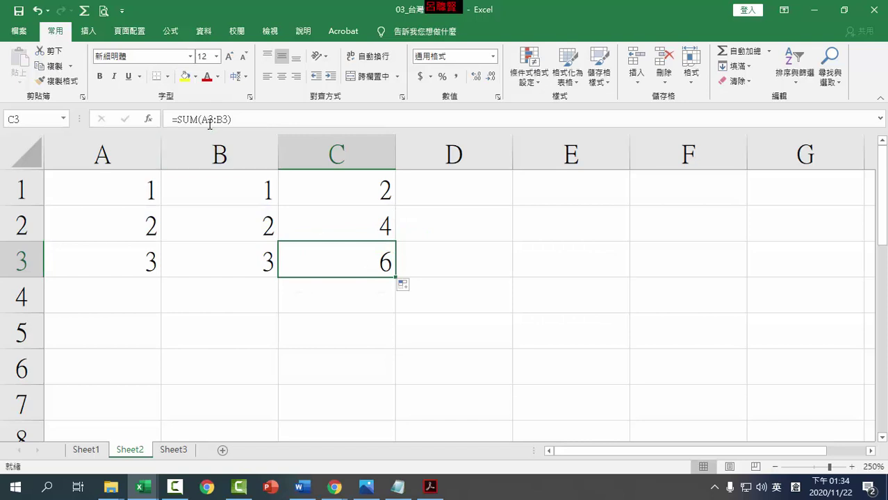
- Turn on Show Formulas and delete the sum formulas in C1:C3
{"action": "left_click", "coordinate": [174, 33]}
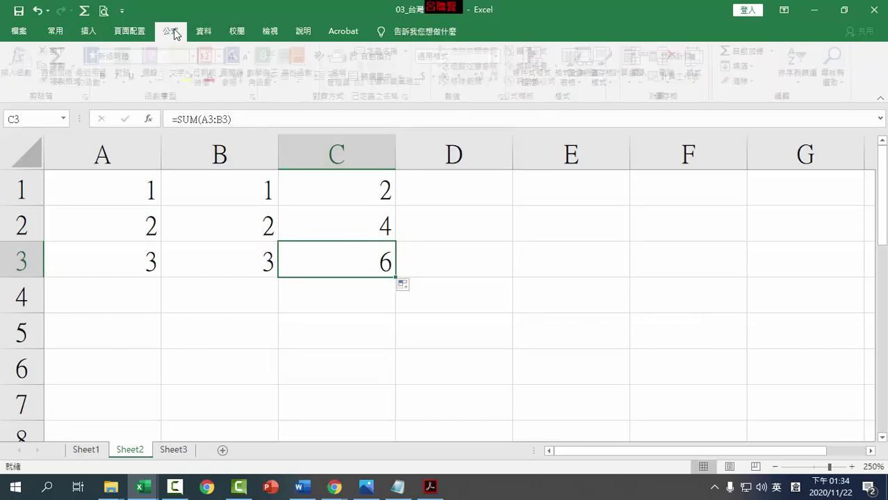
{"action": "left_click", "coordinate": [532, 52]}
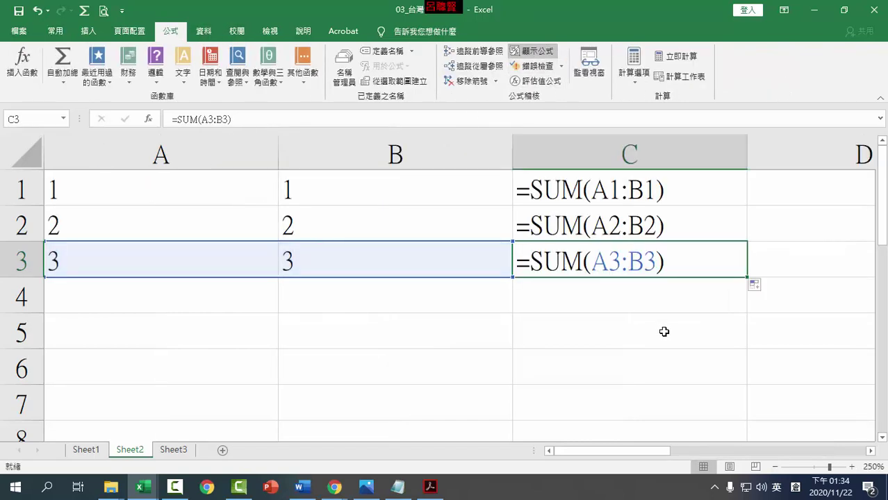
{"action": "left_click_drag", "start_coordinate": [659, 184], "coordinate": [648, 258]}
{"action": "key", "text": "Delete"}
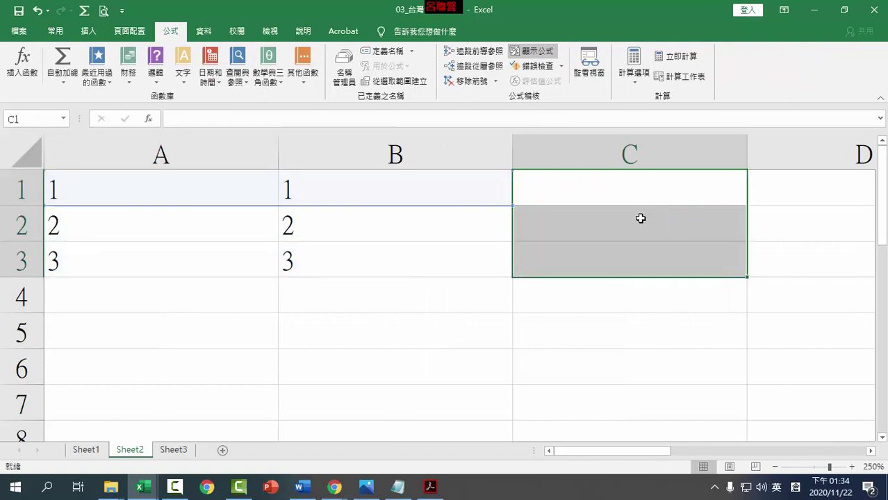
- Enter the formula =A1+B1 in C1
{"action": "key", "text": "BackSpace"}
{"action": "type", "text": "="}
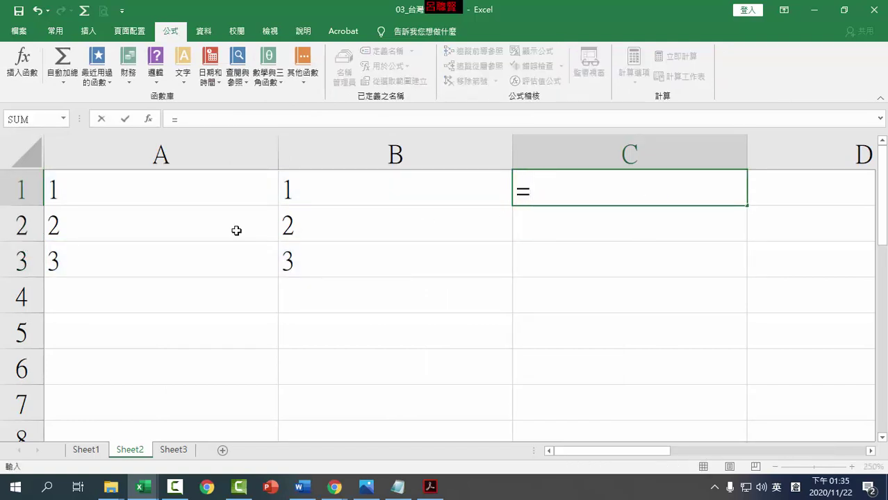
{"action": "left_click", "coordinate": [266, 201]}
{"action": "type", "text": "+"}
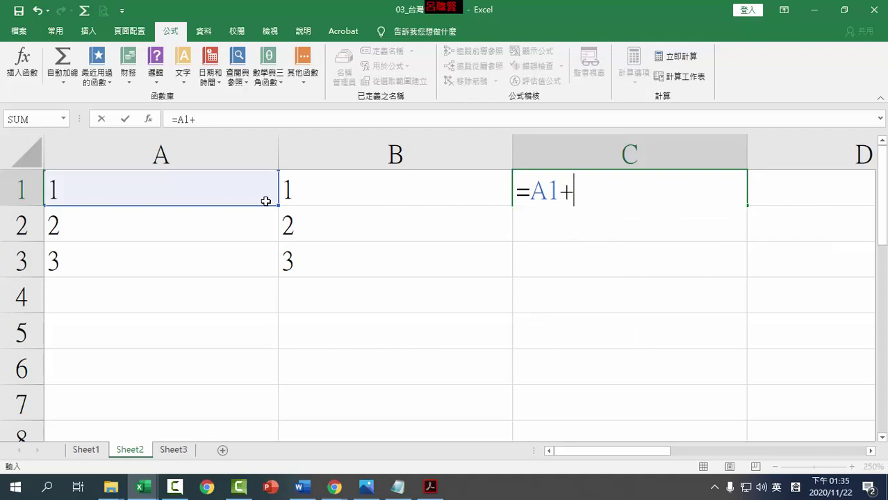
{"action": "type", "text": "B1"}
{"action": "key", "text": "Return"}
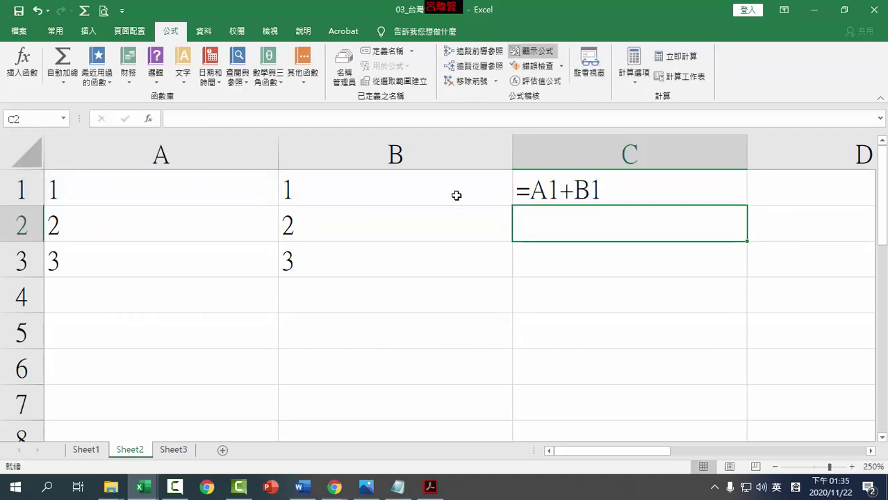
{"action": "left_click", "coordinate": [667, 193]}
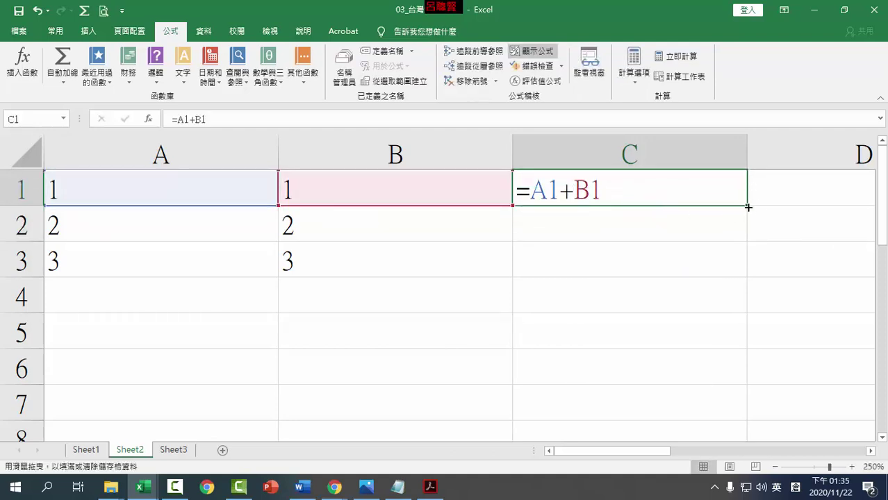
- Fill =A1+B1 down to C2 and C3 and compare the three formulas
{"action": "left_click_drag", "start_coordinate": [749, 206], "coordinate": [745, 240]}
{"action": "left_click", "coordinate": [599, 225]}
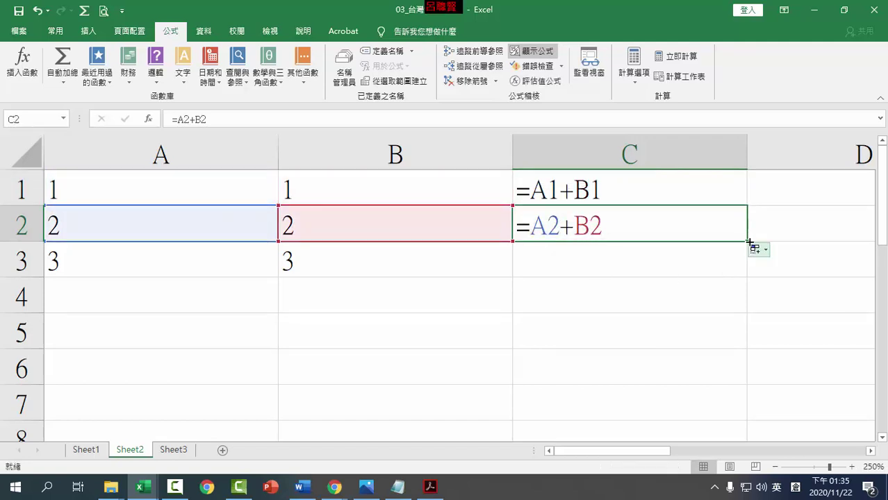
{"action": "left_click_drag", "start_coordinate": [747, 242], "coordinate": [748, 276]}
{"action": "left_click", "coordinate": [606, 258]}
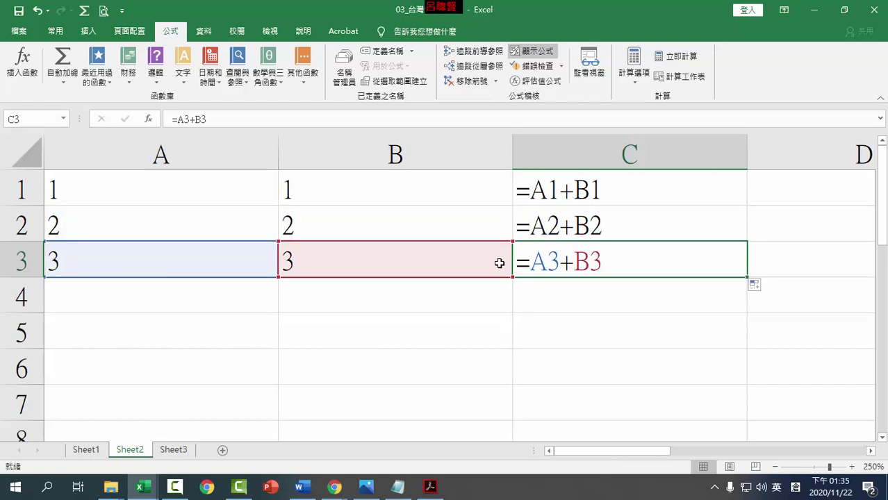
{"action": "left_click", "coordinate": [580, 199]}
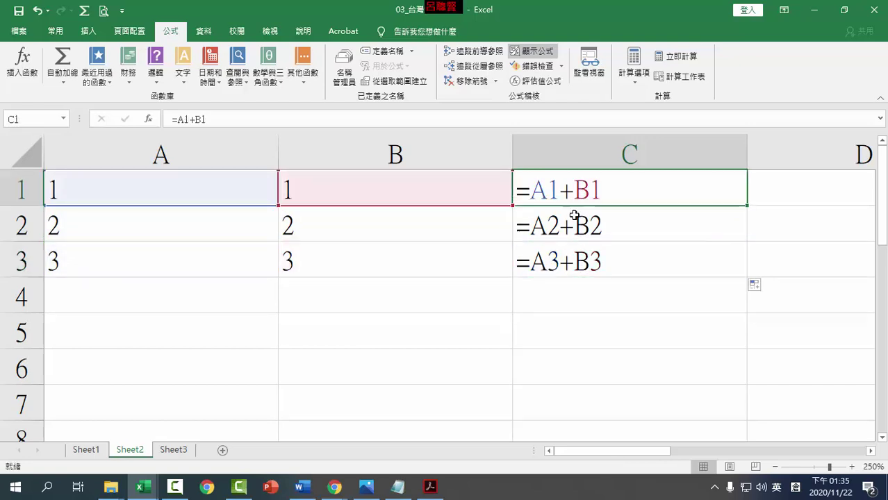
{"action": "left_click", "coordinate": [581, 226]}
{"action": "left_click", "coordinate": [579, 261]}
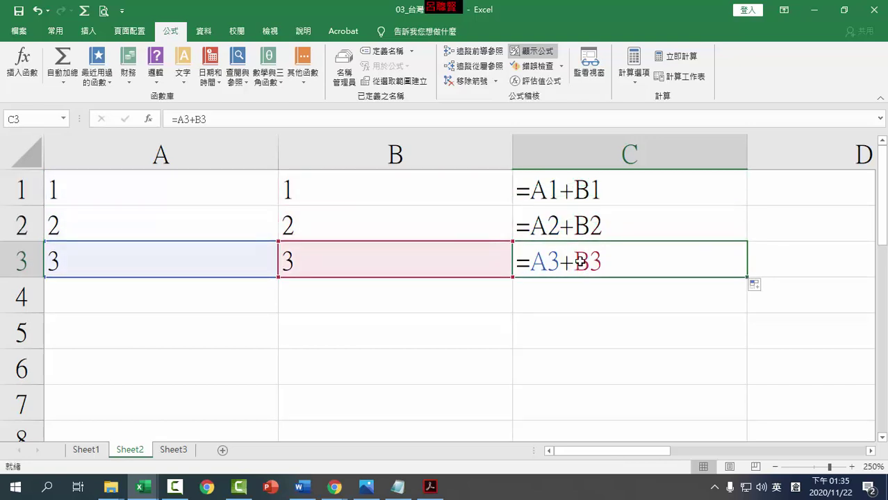
- Turn off Show Formulas and refill C1's sum through C3, giving 2, 4 and 6
{"action": "left_click", "coordinate": [532, 51]}
{"action": "left_click_drag", "start_coordinate": [377, 229], "coordinate": [379, 297]}
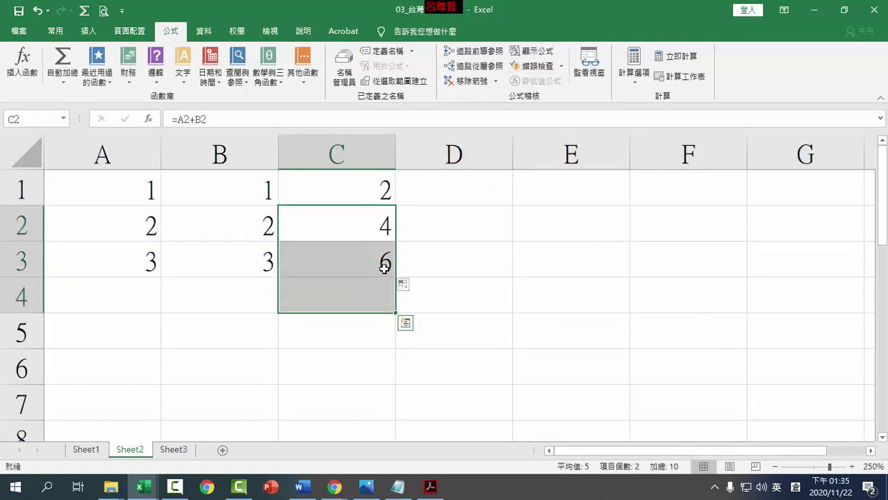
{"action": "left_click", "coordinate": [373, 190]}
{"action": "left_click_drag", "start_coordinate": [395, 206], "coordinate": [386, 261]}
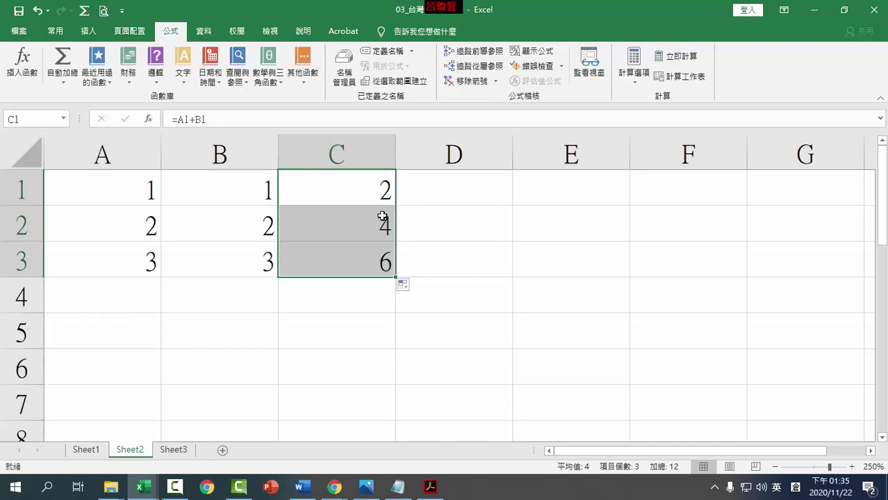
{"action": "left_click", "coordinate": [387, 193]}
{"action": "double_click", "coordinate": [389, 194]}
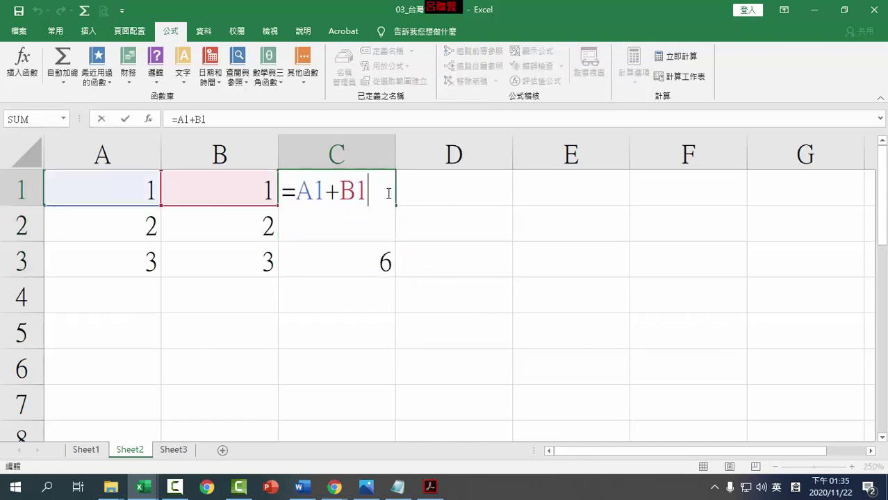
{"action": "key", "text": "Escape"}
- On Sheet1, review the original salaries in B4:B8 and the 1.1 ratio in B2
{"action": "left_click", "coordinate": [90, 450]}
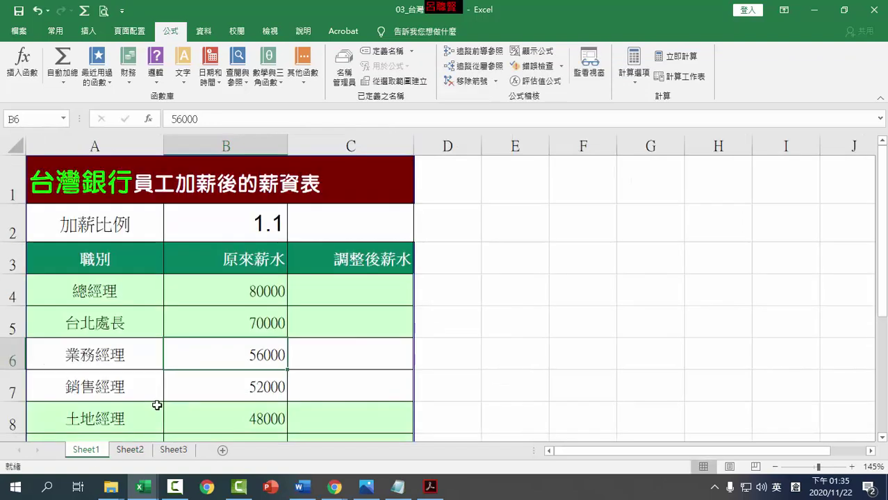
{"action": "left_click", "coordinate": [418, 367]}
{"action": "left_click", "coordinate": [265, 293]}
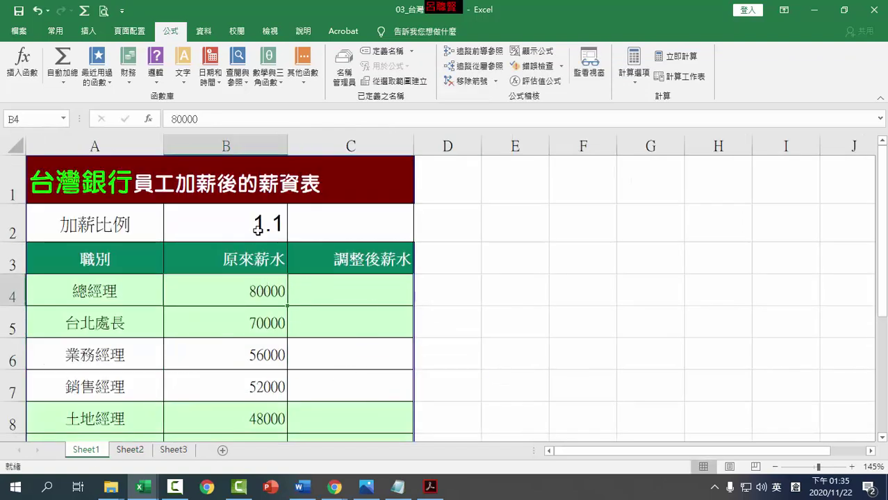
{"action": "left_click_drag", "start_coordinate": [257, 324], "coordinate": [257, 418]}
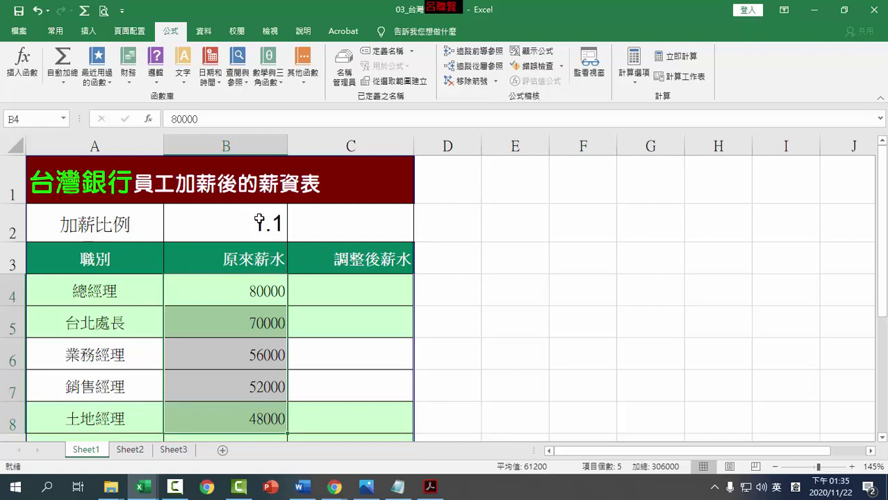
{"action": "left_click", "coordinate": [257, 223]}
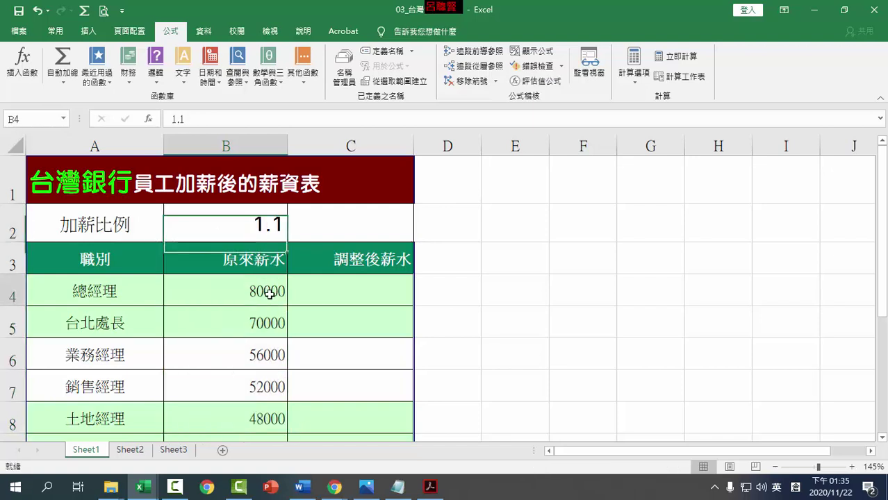
- Enter =B4*B2 in C4, giving 88000
{"action": "left_click", "coordinate": [360, 299]}
{"action": "type", "text": "="}
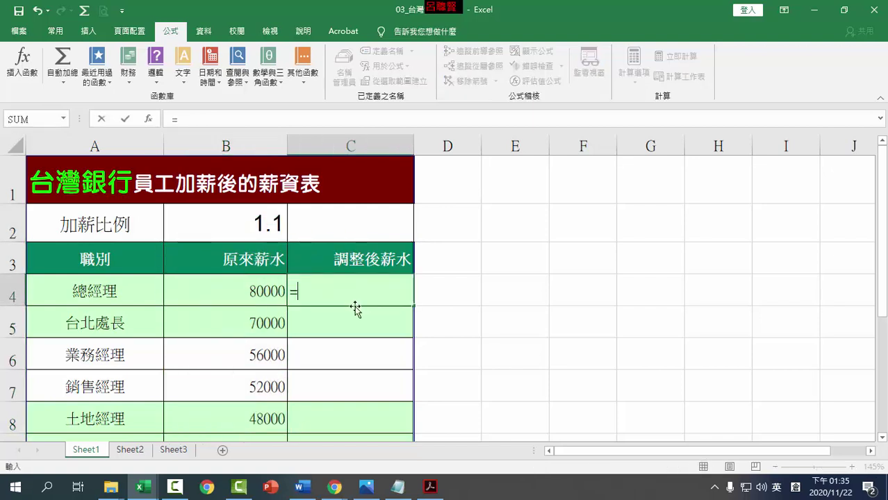
{"action": "left_click", "coordinate": [263, 297]}
{"action": "type", "text": "*"}
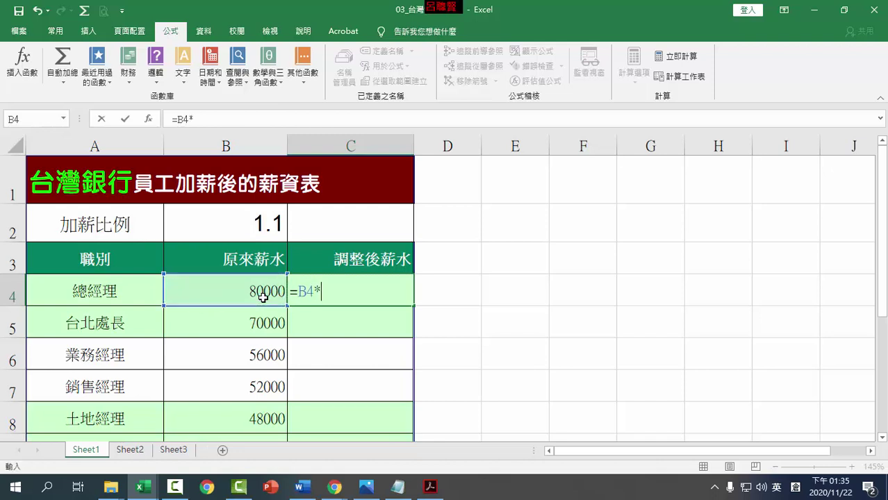
{"action": "left_click", "coordinate": [251, 232]}
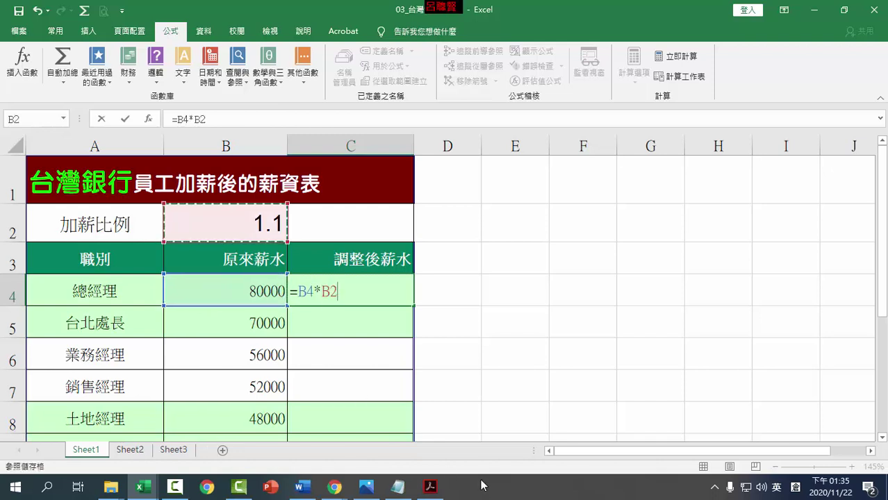
{"action": "key", "text": "Return"}
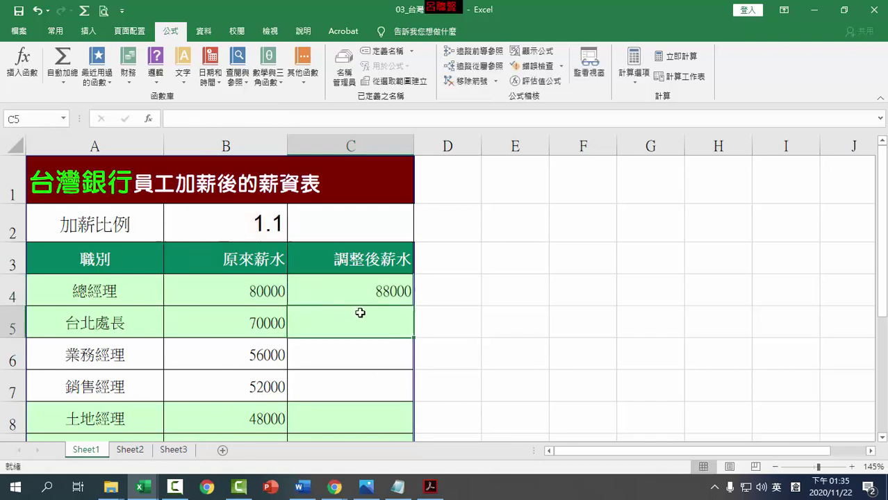
{"action": "left_click", "coordinate": [379, 289]}
- Show formulas and copy C4's formula into C5, which wrongly references header B3
{"action": "left_click", "coordinate": [532, 51]}
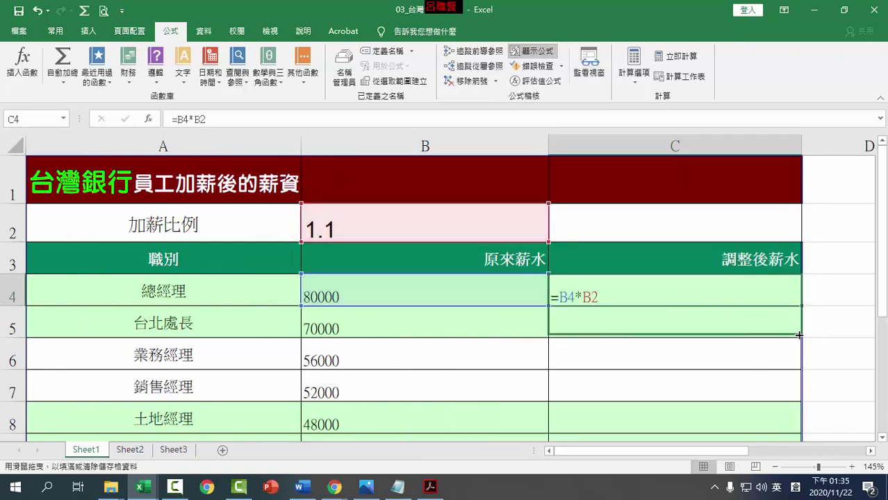
{"action": "left_click_drag", "start_coordinate": [804, 306], "coordinate": [651, 331]}
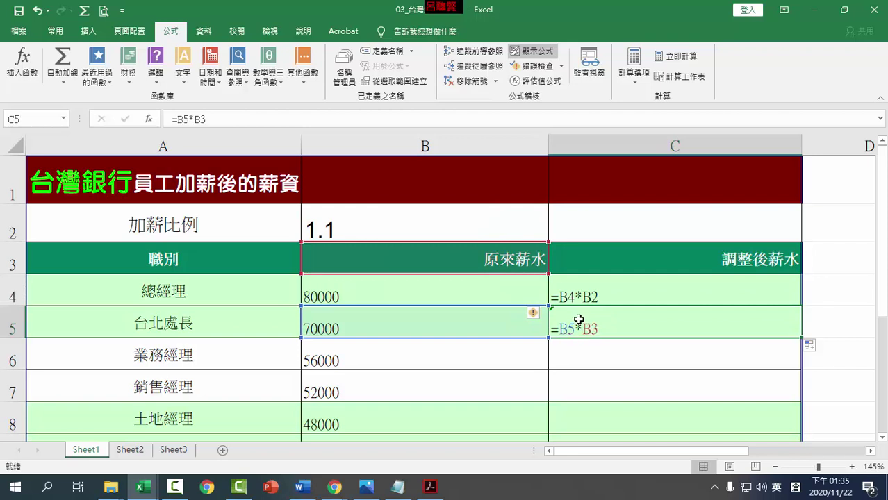
{"action": "left_click", "coordinate": [390, 322]}
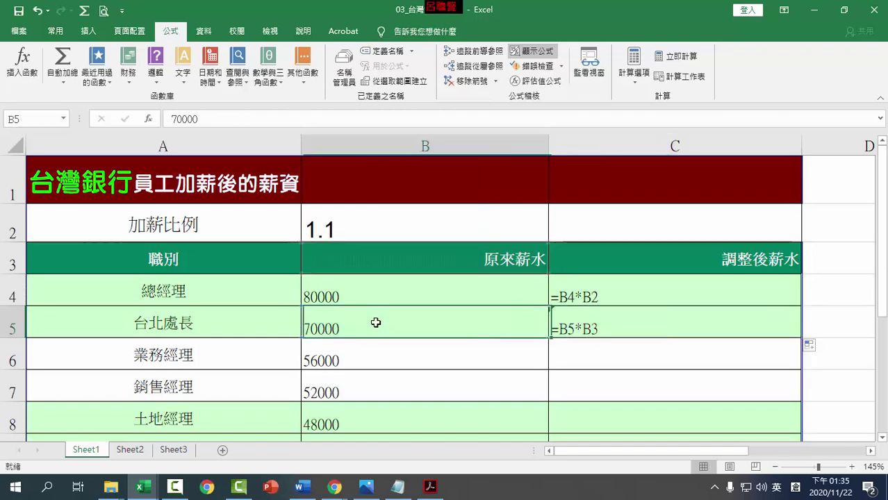
{"action": "left_click", "coordinate": [421, 259]}
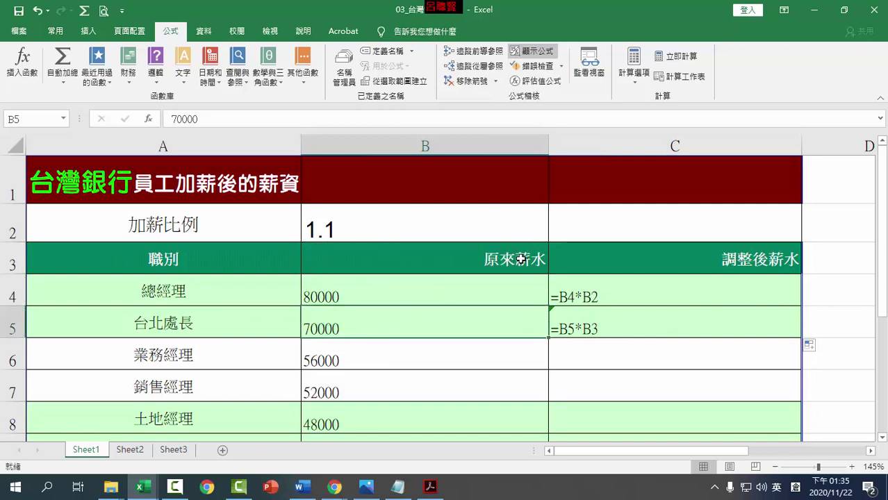
- Copy C5's #VALUE! formula down to C6, which wrongly becomes =B6*B4
{"action": "left_click", "coordinate": [532, 50]}
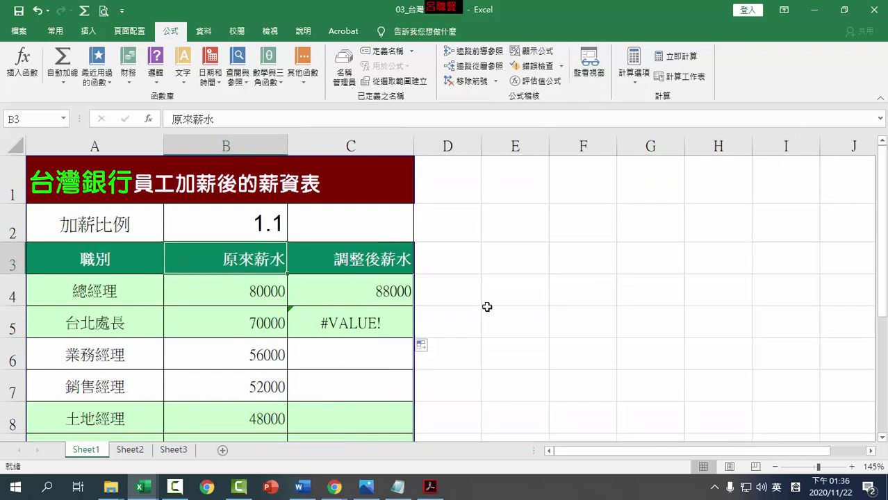
{"action": "left_click", "coordinate": [384, 325]}
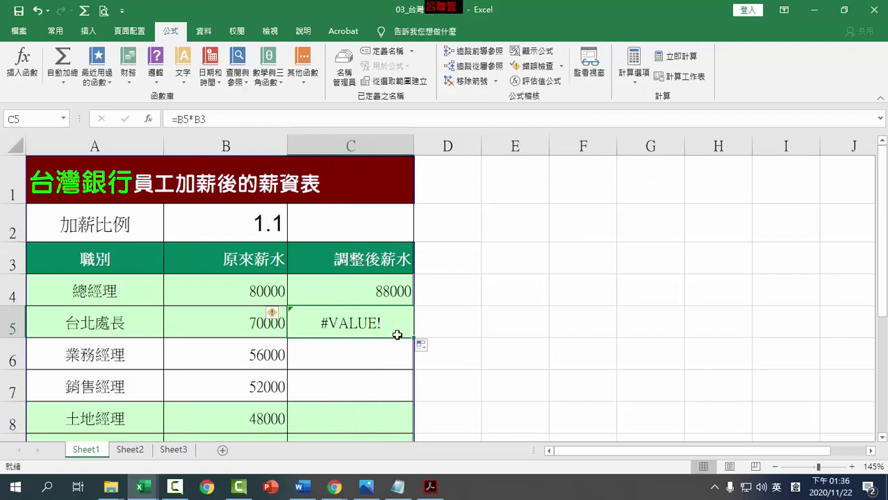
{"action": "left_click_drag", "start_coordinate": [415, 338], "coordinate": [415, 369]}
{"action": "left_click", "coordinate": [386, 362]}
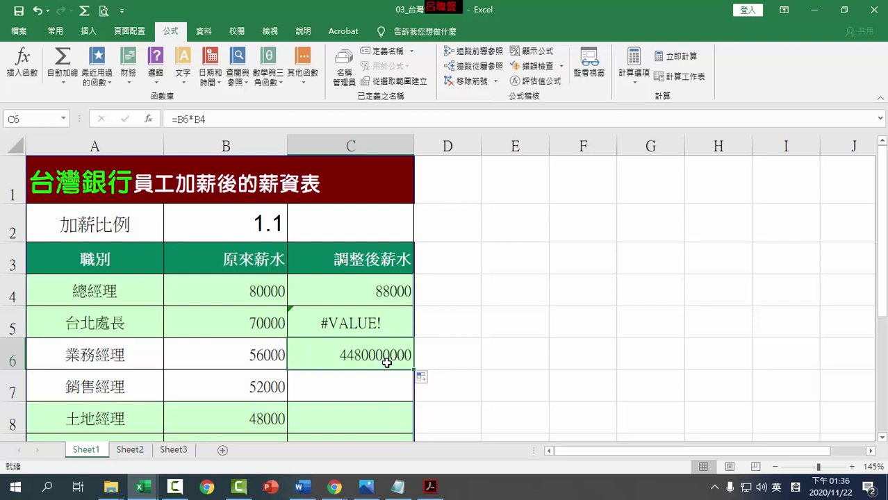
{"action": "left_click", "coordinate": [259, 353]}
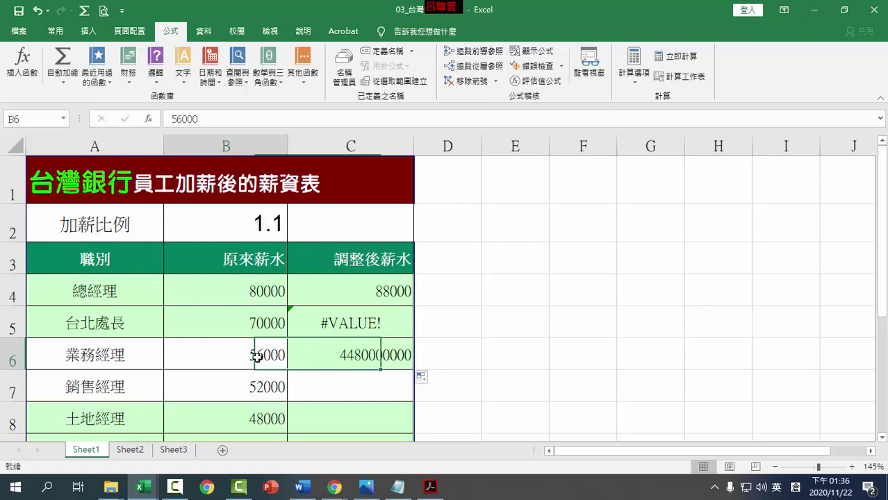
{"action": "left_click", "coordinate": [265, 292]}
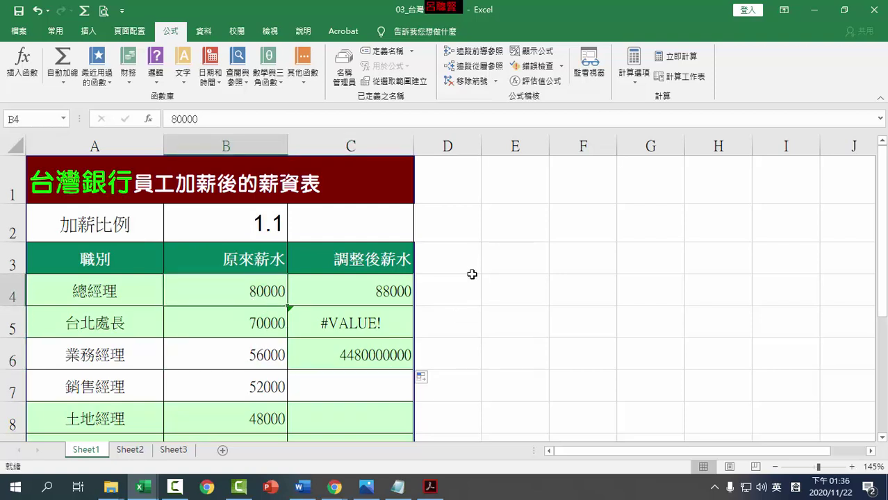
- With formulas shown, fill the relative formula down to C8 and trace its references
{"action": "left_click", "coordinate": [532, 51]}
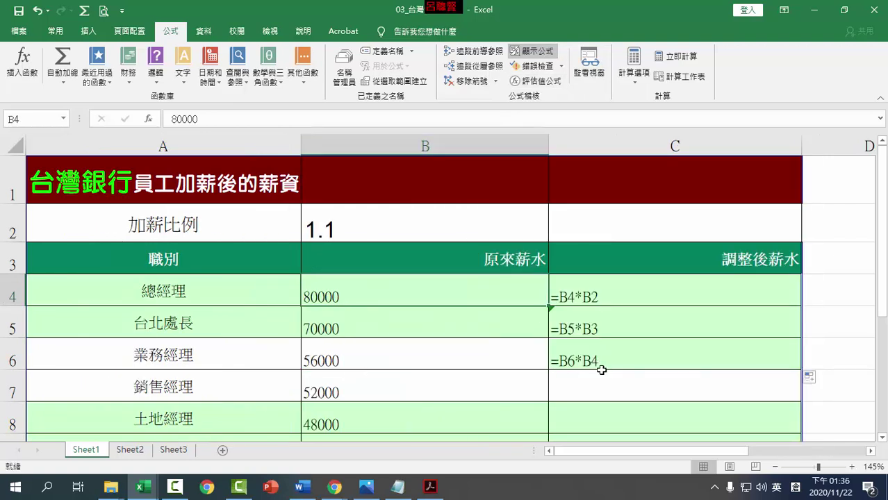
{"action": "left_click", "coordinate": [605, 362]}
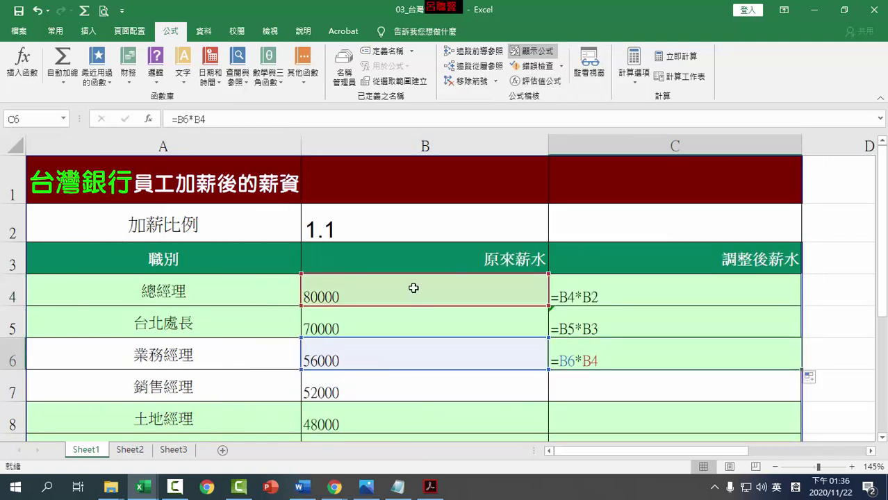
{"action": "double_click", "coordinate": [803, 372]}
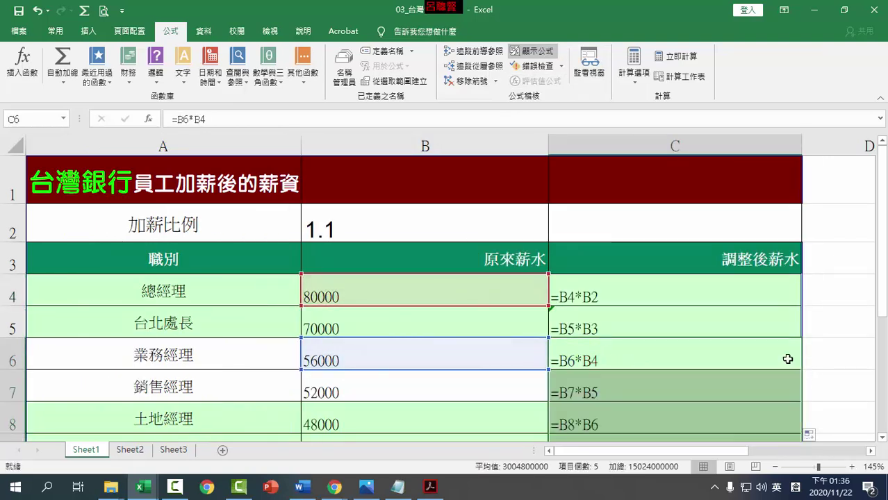
{"action": "left_click", "coordinate": [408, 306]}
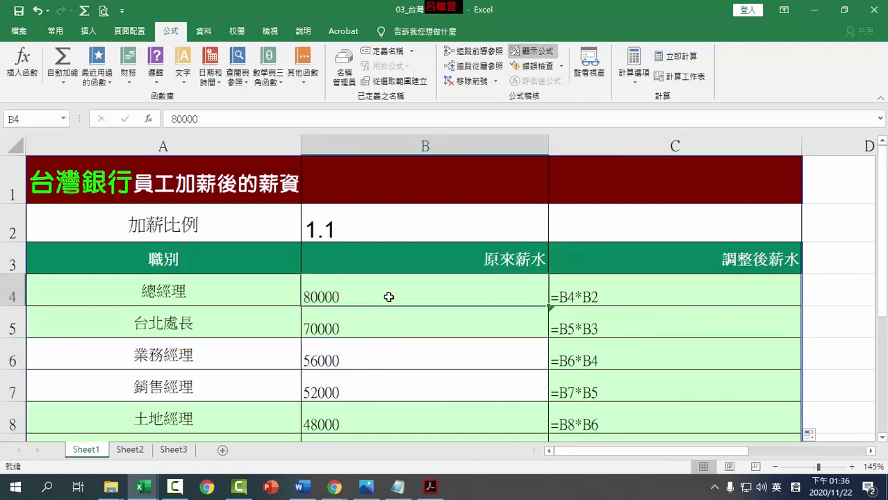
{"action": "key", "text": "Down"}
{"action": "key", "text": "Down"}
{"action": "left_click", "coordinate": [342, 228]}
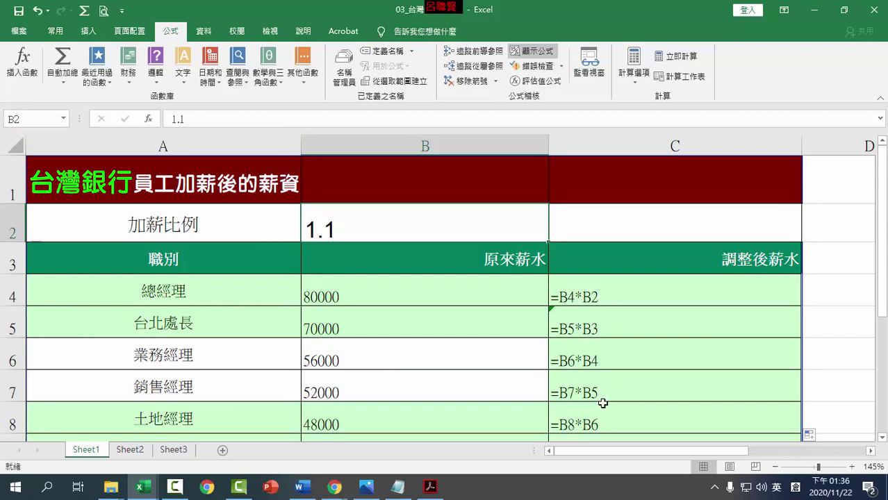
- Show results again and edit C4, using F4 to make B2 the absolute $B$2
{"action": "left_click", "coordinate": [531, 51]}
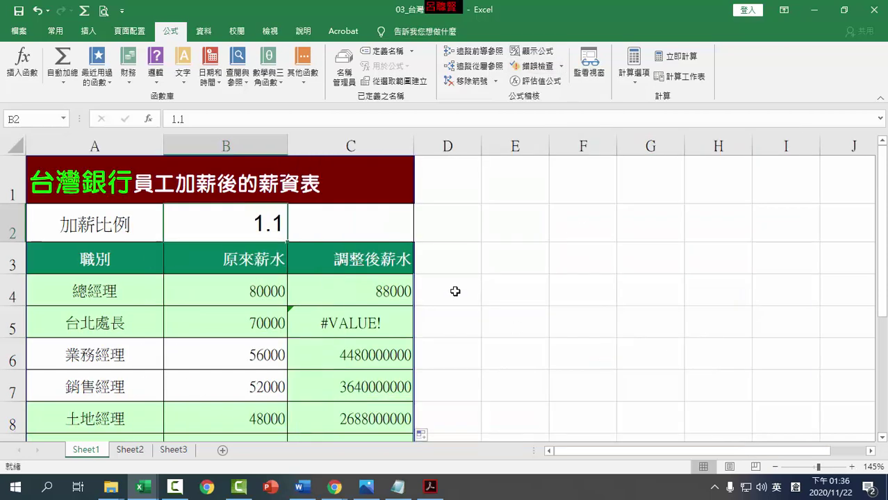
{"action": "scroll", "coordinate": [440, 360], "scroll_direction": "down", "scroll_amount": 2}
{"action": "scroll", "coordinate": [381, 321], "scroll_direction": "up", "scroll_amount": 2}
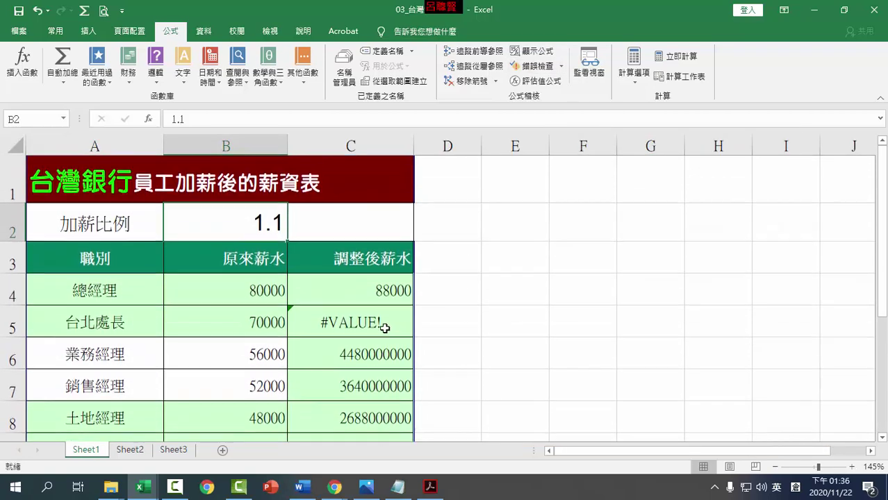
{"action": "double_click", "coordinate": [379, 293]}
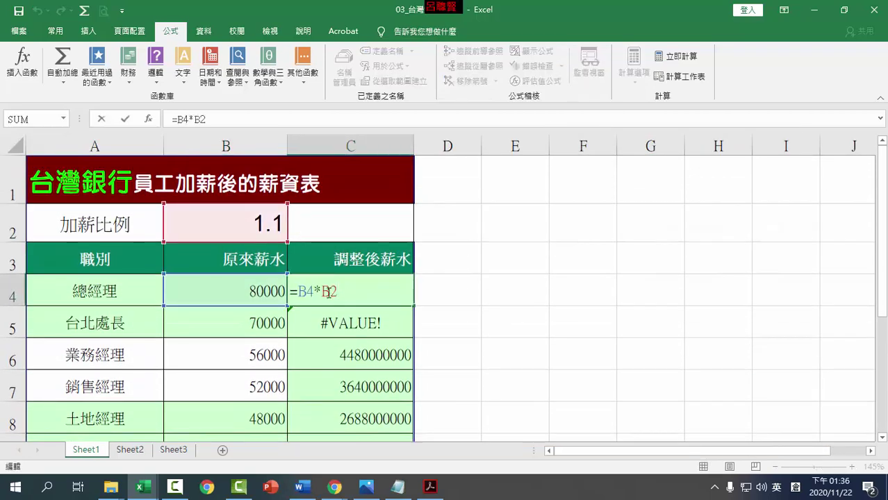
{"action": "key", "text": "F4"}
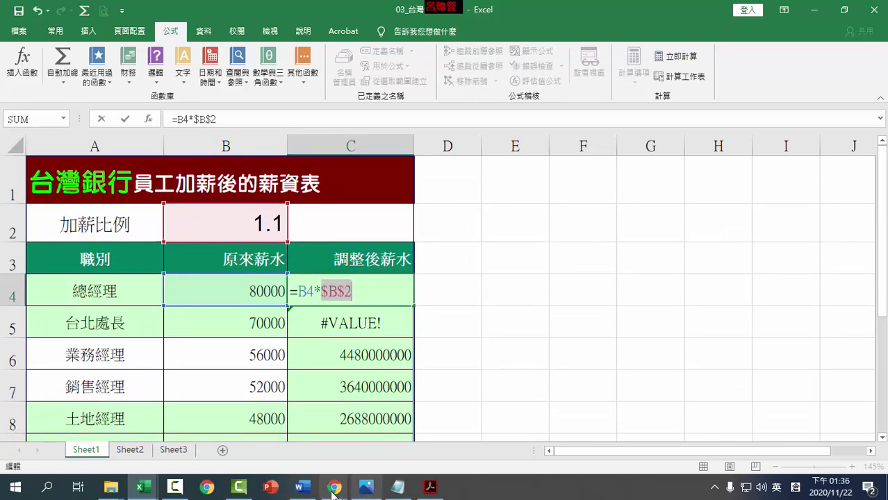
- Highlight the F4 relative/absolute toggle entry (相對, 絕對) in the Word shortcut notes
{"action": "left_click", "coordinate": [300, 486]}
{"action": "left_click", "coordinate": [148, 269]}
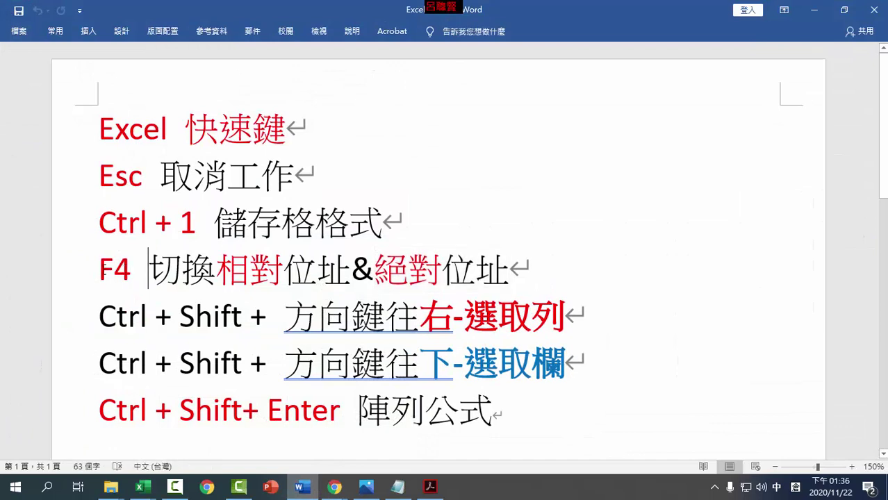
{"action": "left_click_drag", "start_coordinate": [100, 270], "coordinate": [136, 269]}
{"action": "left_click_drag", "start_coordinate": [217, 270], "coordinate": [282, 271]}
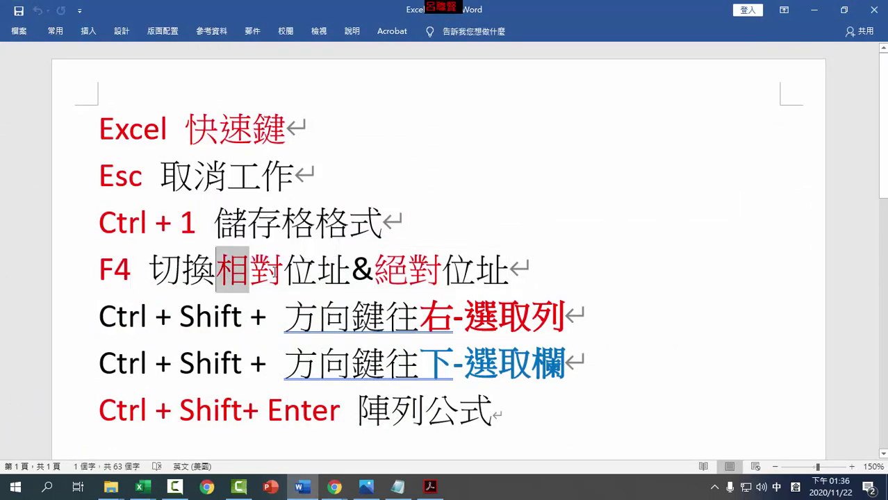
{"action": "left_click_drag", "start_coordinate": [375, 271], "coordinate": [438, 282]}
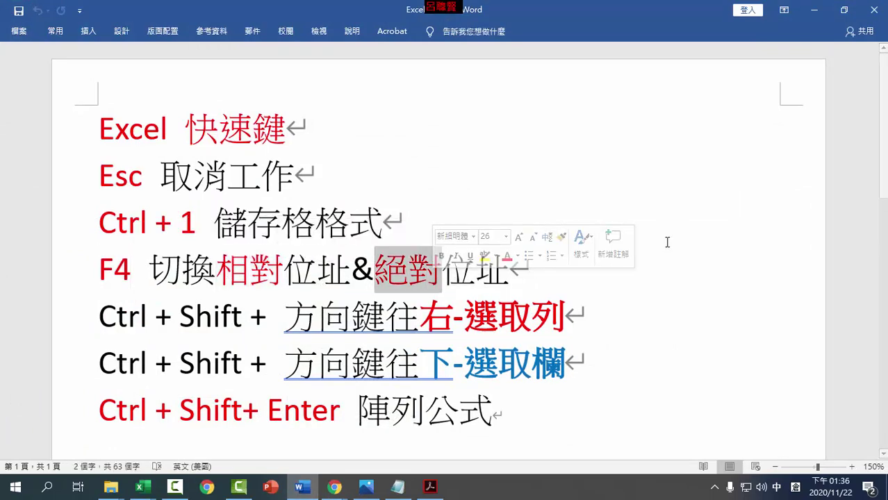
- Cycle C4's rate reference through B$2 and $B2, then commit =B4*$B$2
{"action": "left_click", "coordinate": [814, 10]}
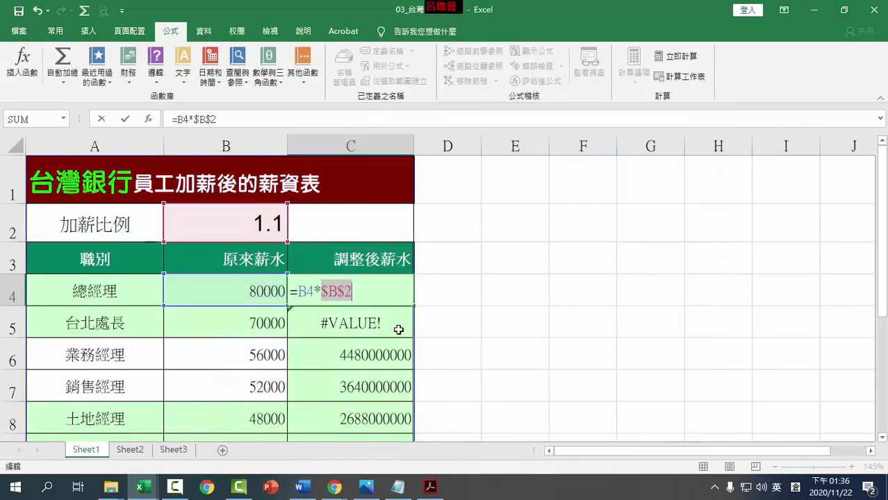
{"action": "left_click_drag", "start_coordinate": [305, 291], "coordinate": [299, 291]}
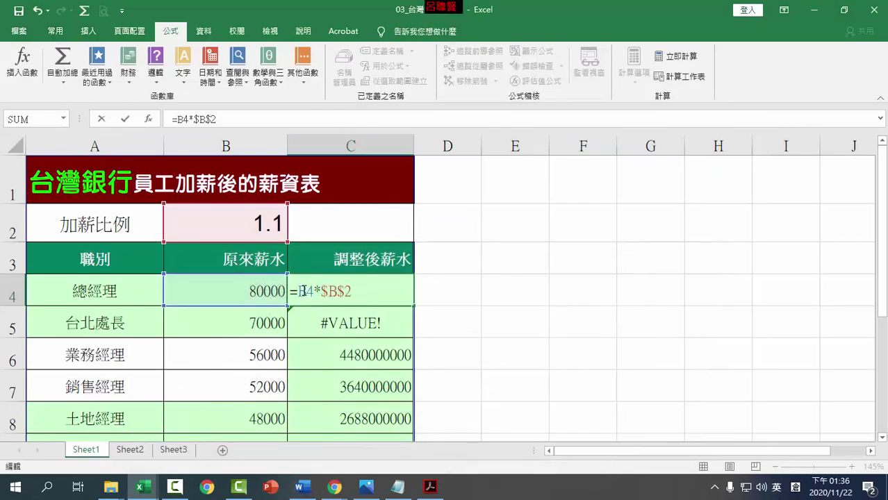
{"action": "left_click", "coordinate": [341, 292]}
{"action": "key", "text": "F4"}
{"action": "key", "text": "F4"}
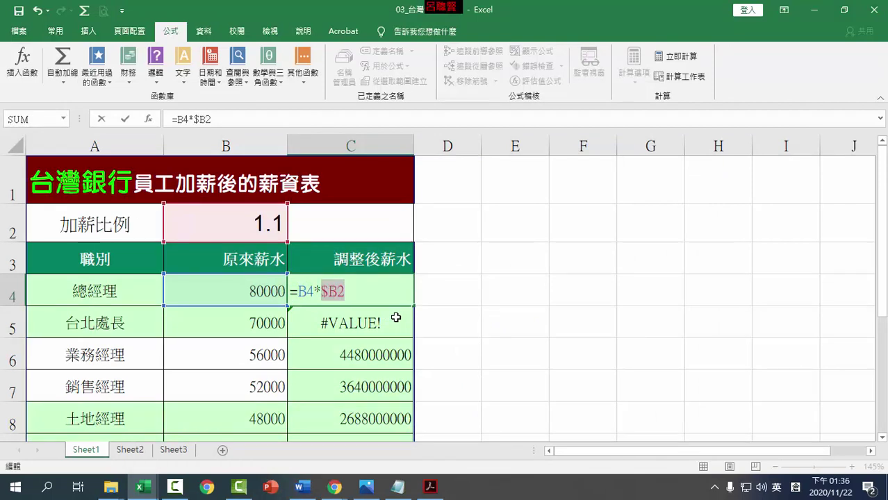
{"action": "key", "text": "F4"}
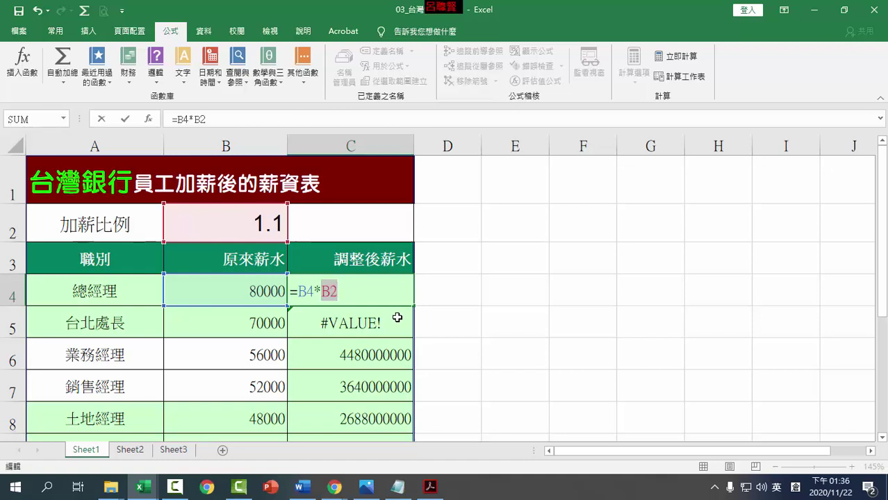
{"action": "key", "text": "F4"}
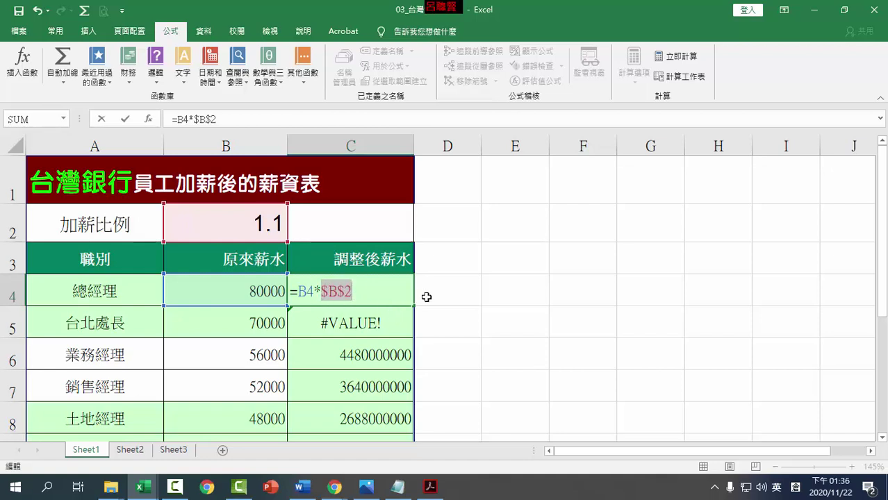
{"action": "key", "text": "F4"}
{"action": "left_click", "coordinate": [330, 295]}
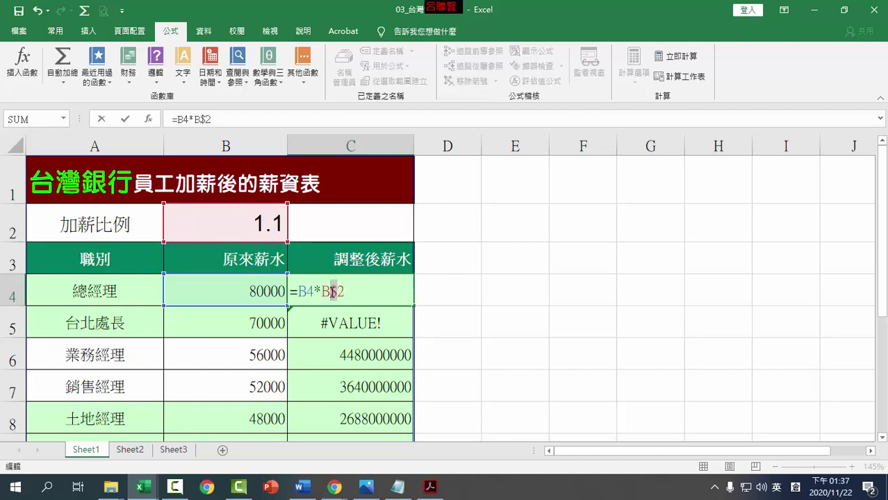
{"action": "key", "text": "F4"}
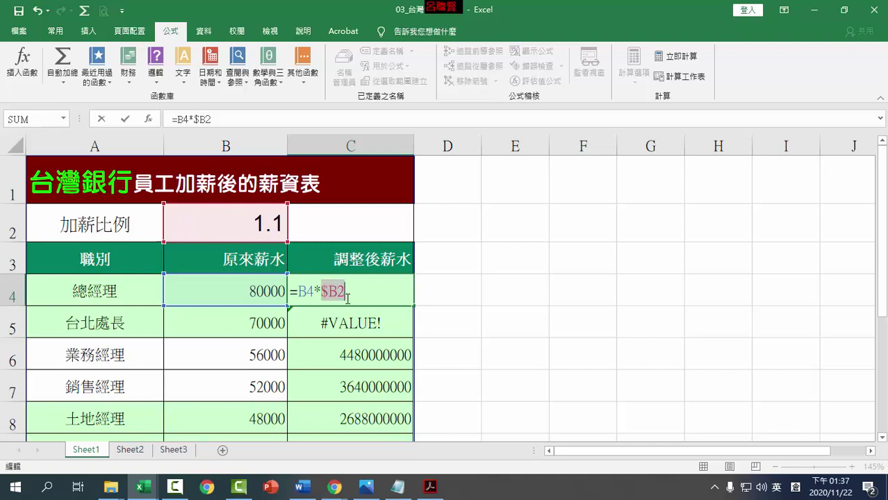
{"action": "key", "text": "F4"}
{"action": "key", "text": "F4"}
{"action": "key", "text": "Return"}
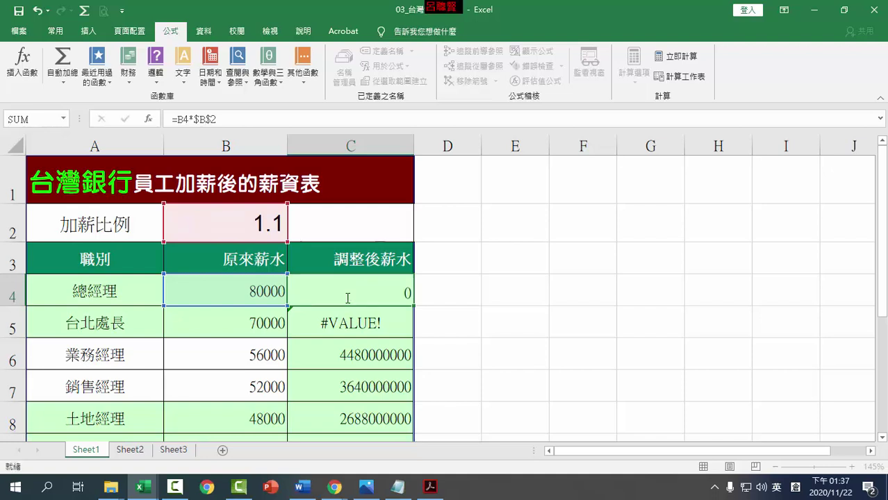
- Fill =B4*$B$2 down to C8, then check that C4's formula keeps B4 relative and $B$2 absolute
{"action": "double_click", "coordinate": [415, 305]}
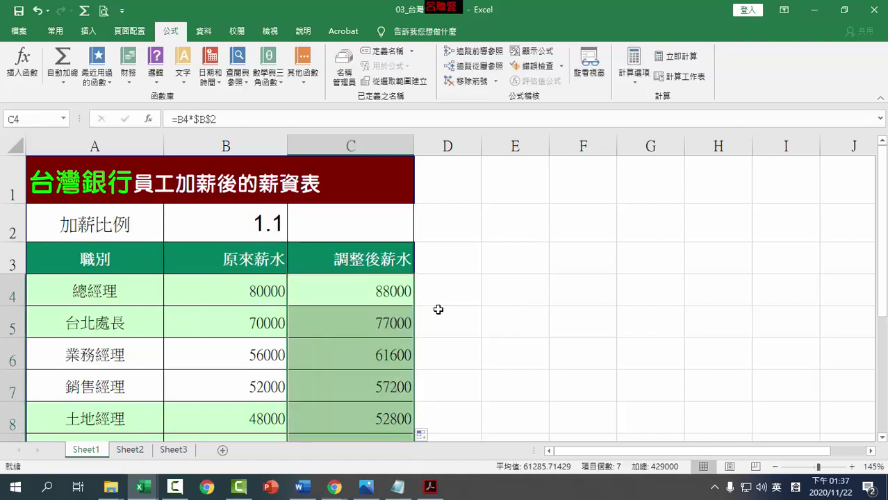
{"action": "left_click", "coordinate": [273, 287]}
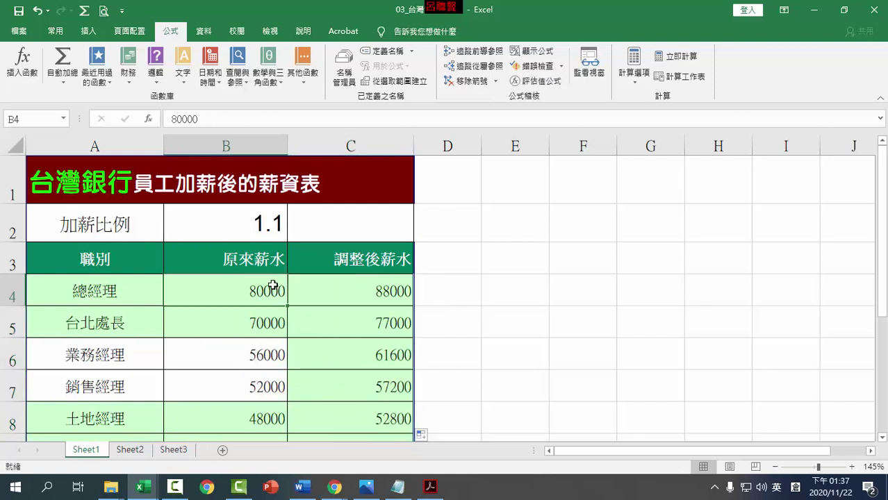
{"action": "double_click", "coordinate": [365, 291]}
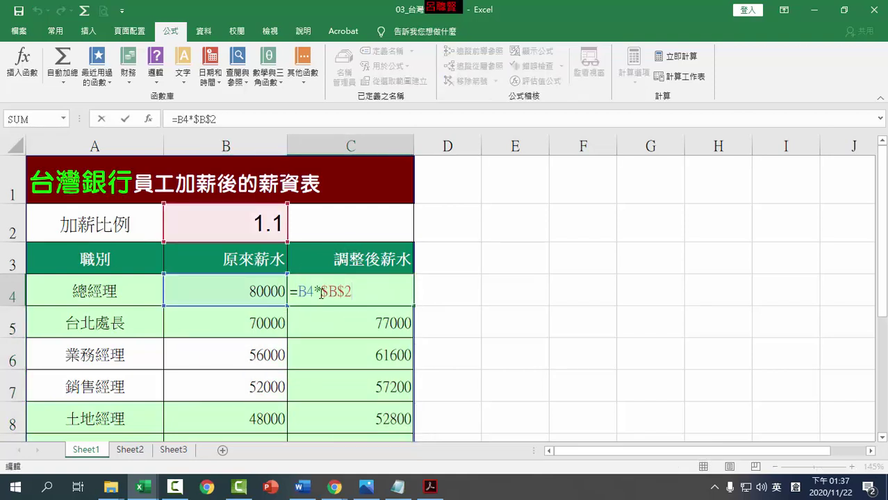
{"action": "left_click_drag", "start_coordinate": [316, 292], "coordinate": [299, 292]}
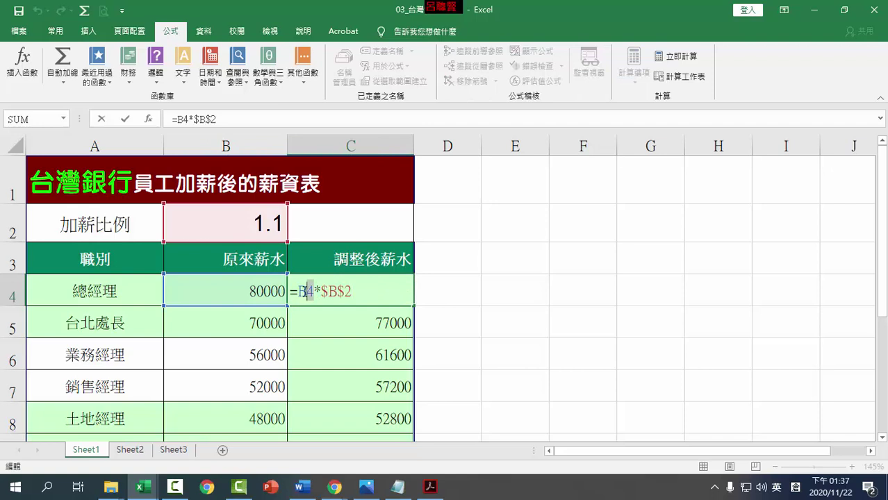
{"action": "left_click", "coordinate": [339, 292]}
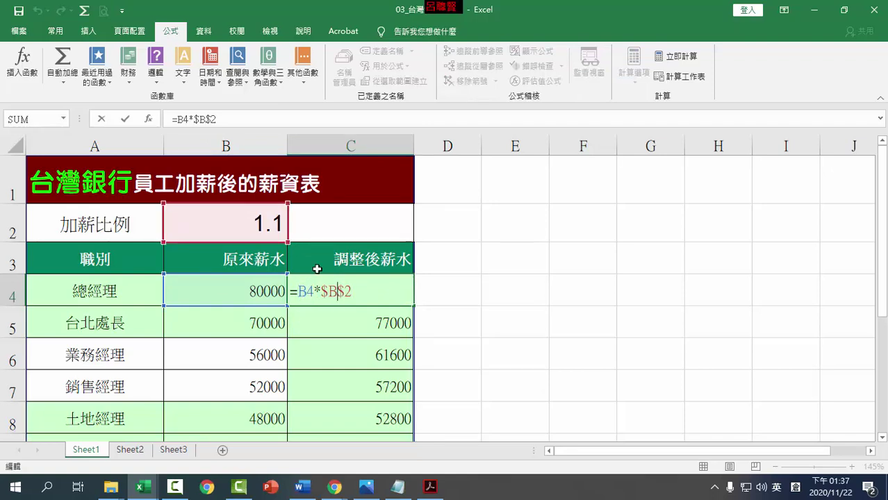